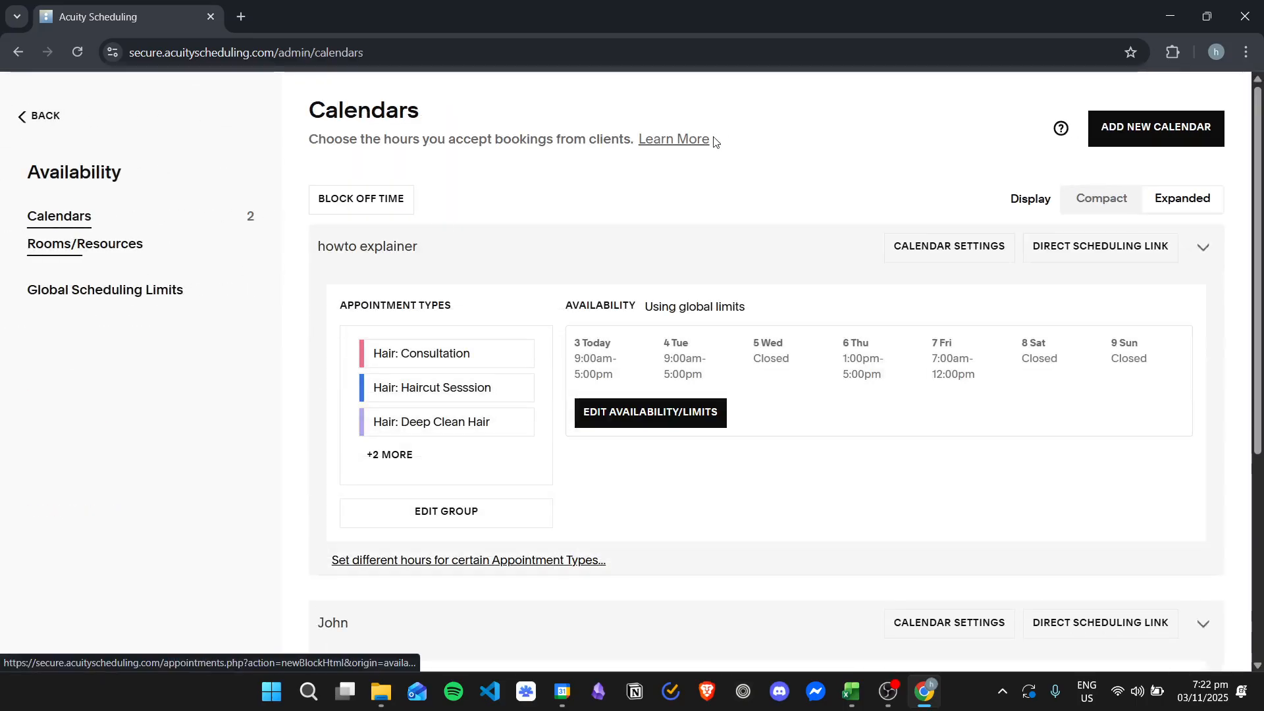
Create a new calendar and enter the staff member's first name as the calendar name
scroll(618, 198, "down", 5)
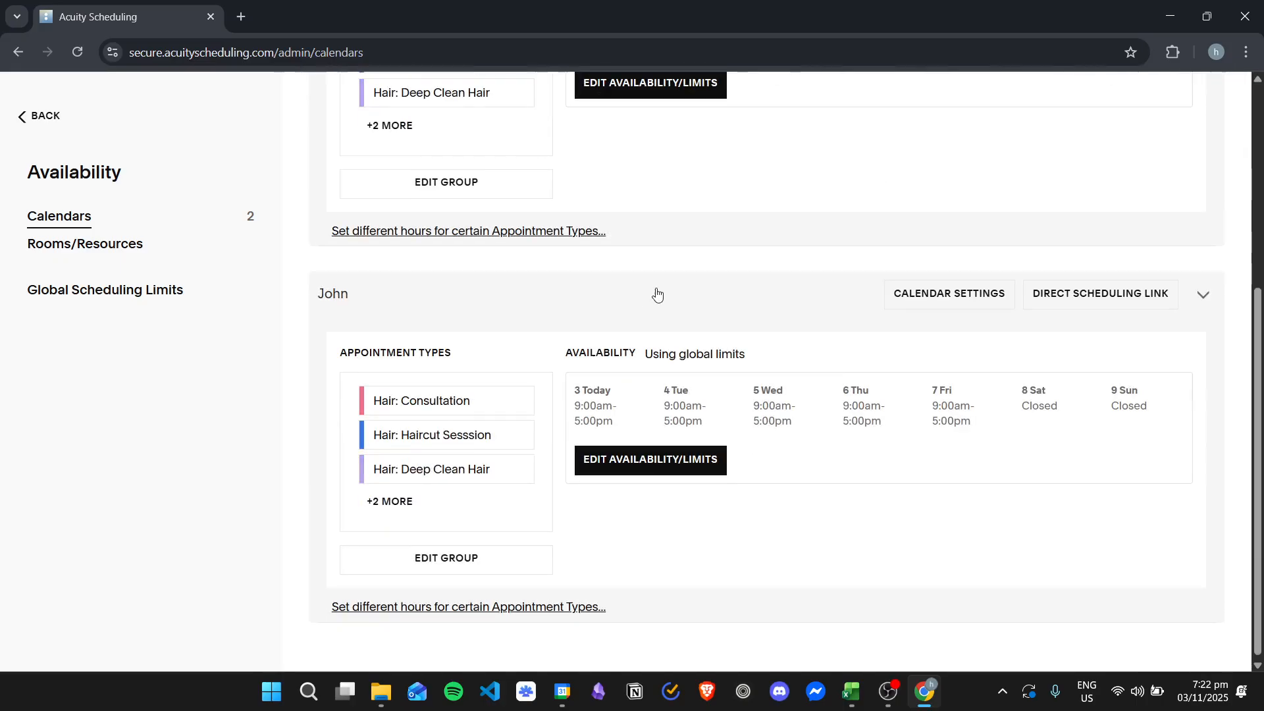
scroll(812, 459, "up", 1)
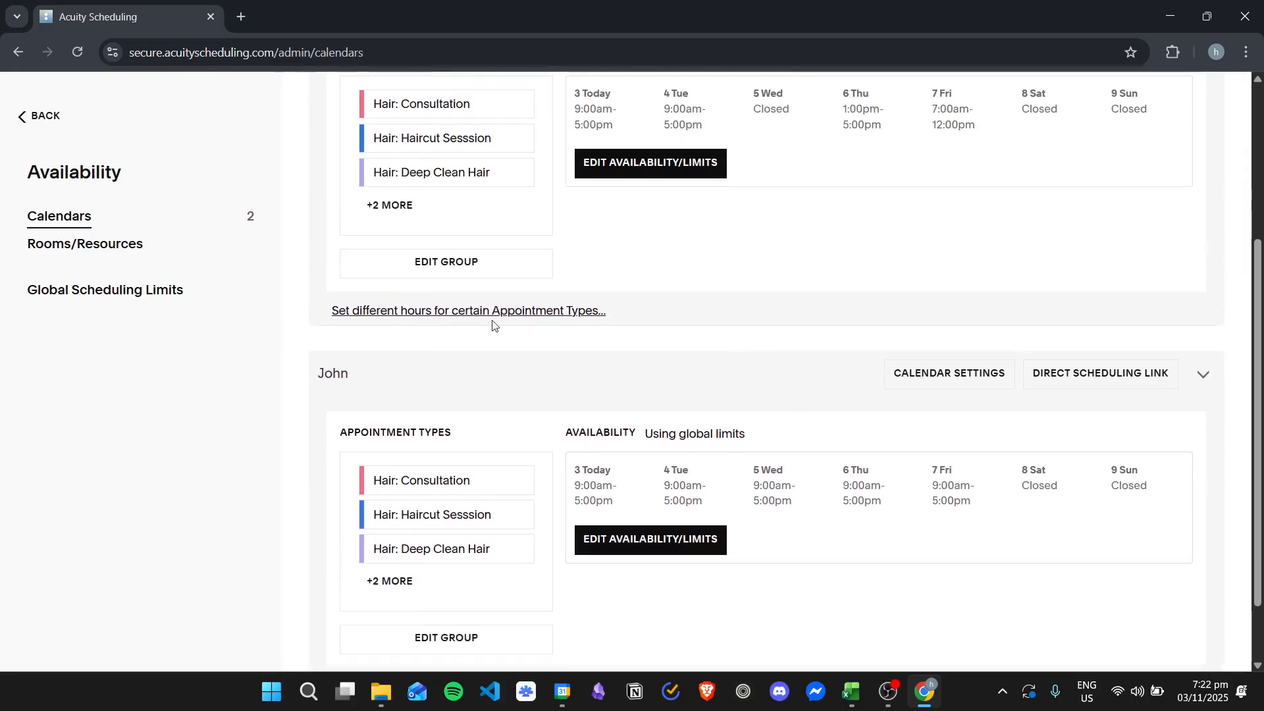
scroll(468, 443, "up", 2)
scroll(406, 366, "down", 2)
scroll(406, 366, "up", 3)
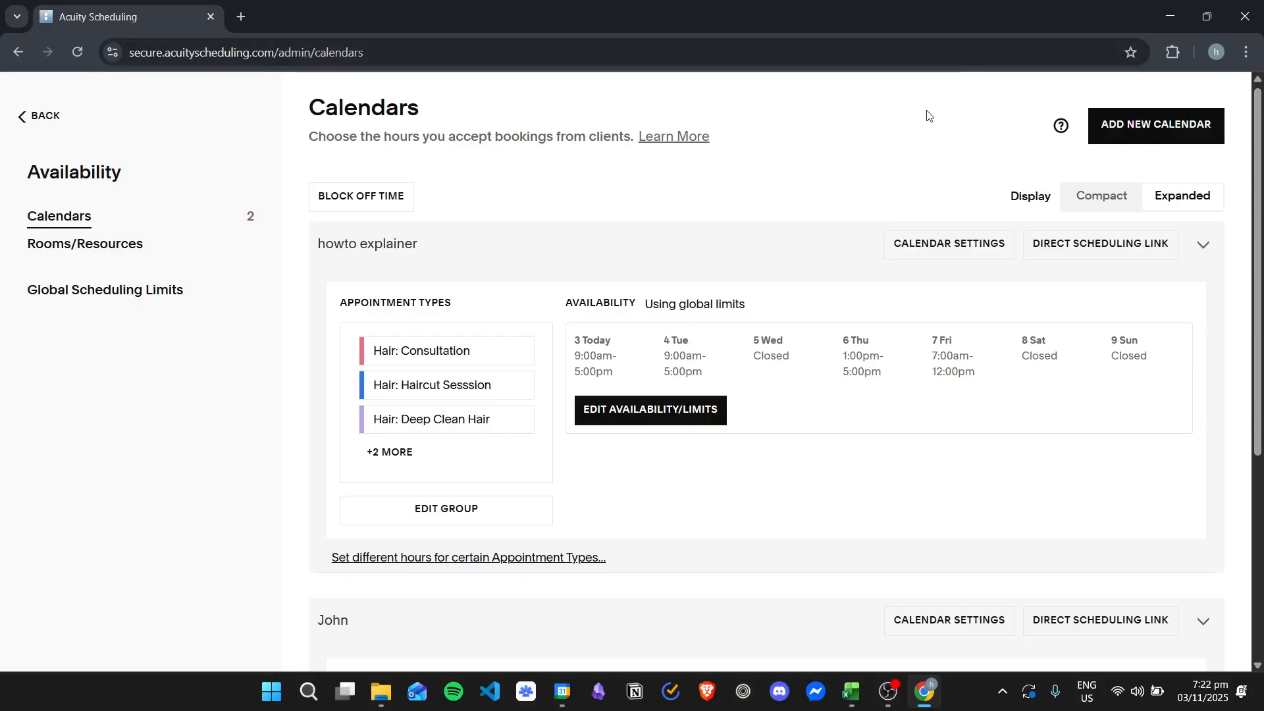
left_click(1157, 130)
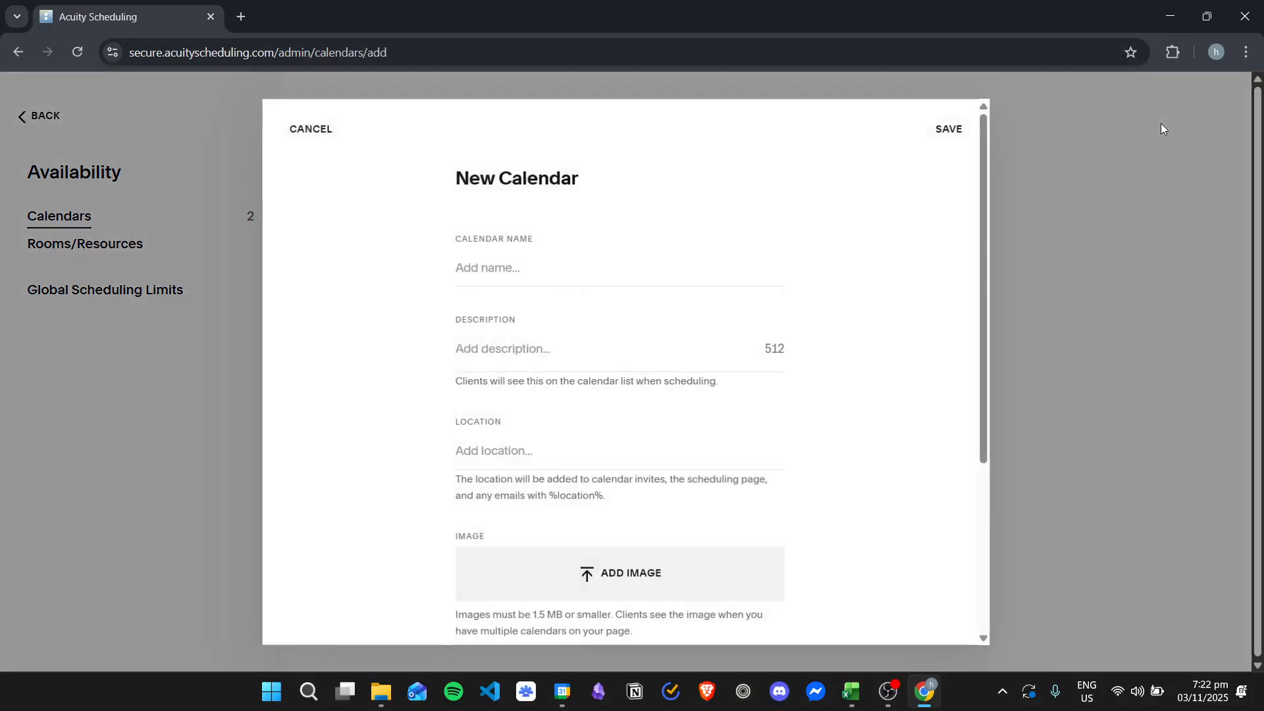
left_click(583, 269)
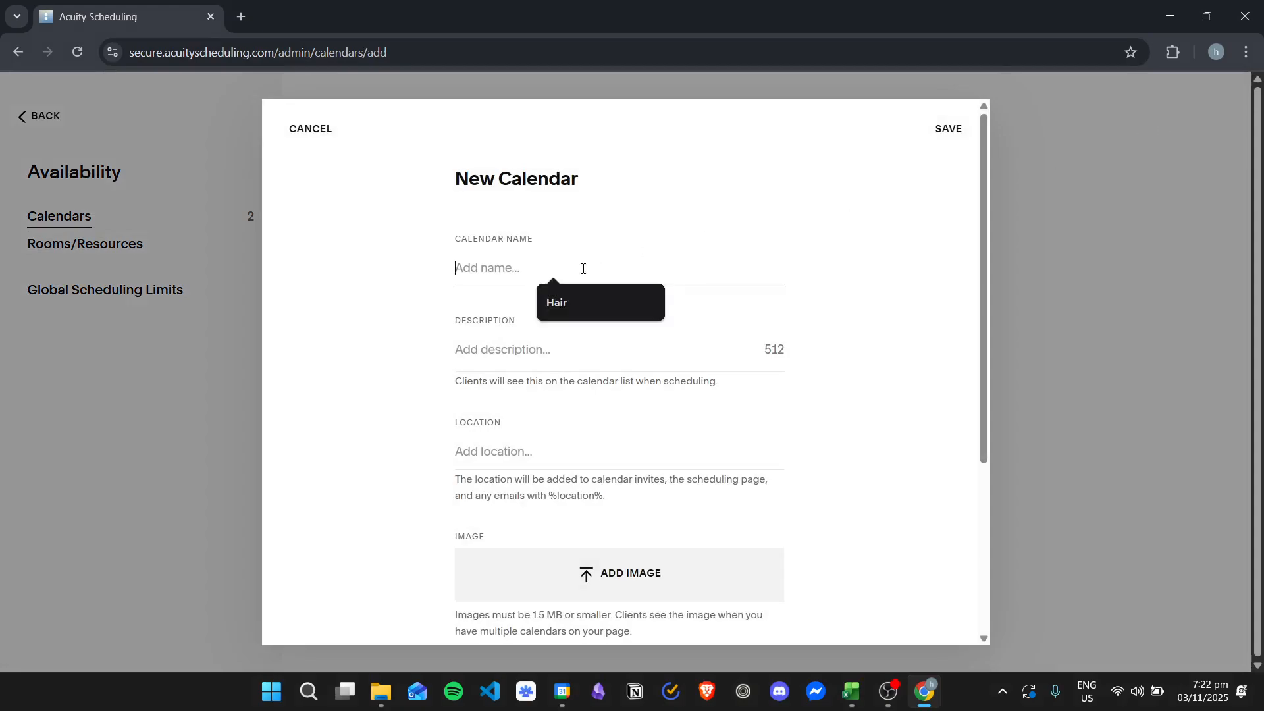
type("Jane")
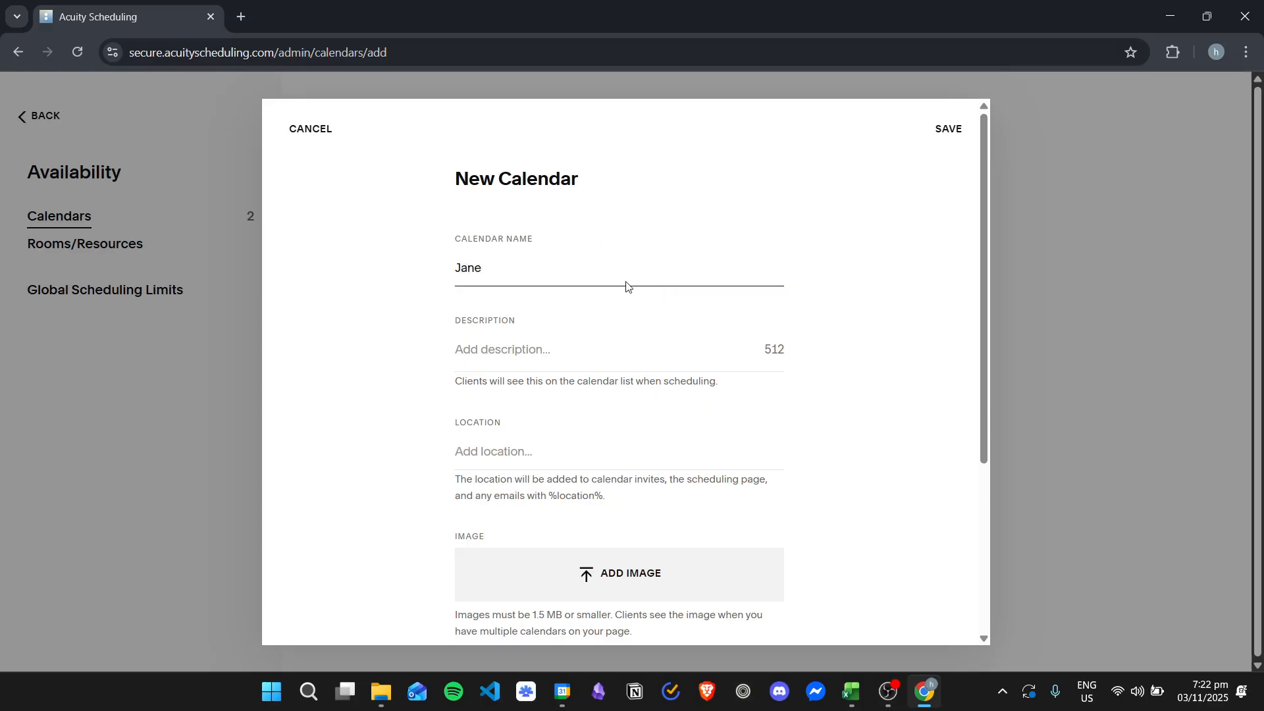
Review the new calendar's location, image and notification fields, leave the optional ones empty, and save the calendar
scroll(779, 280, "down", 4)
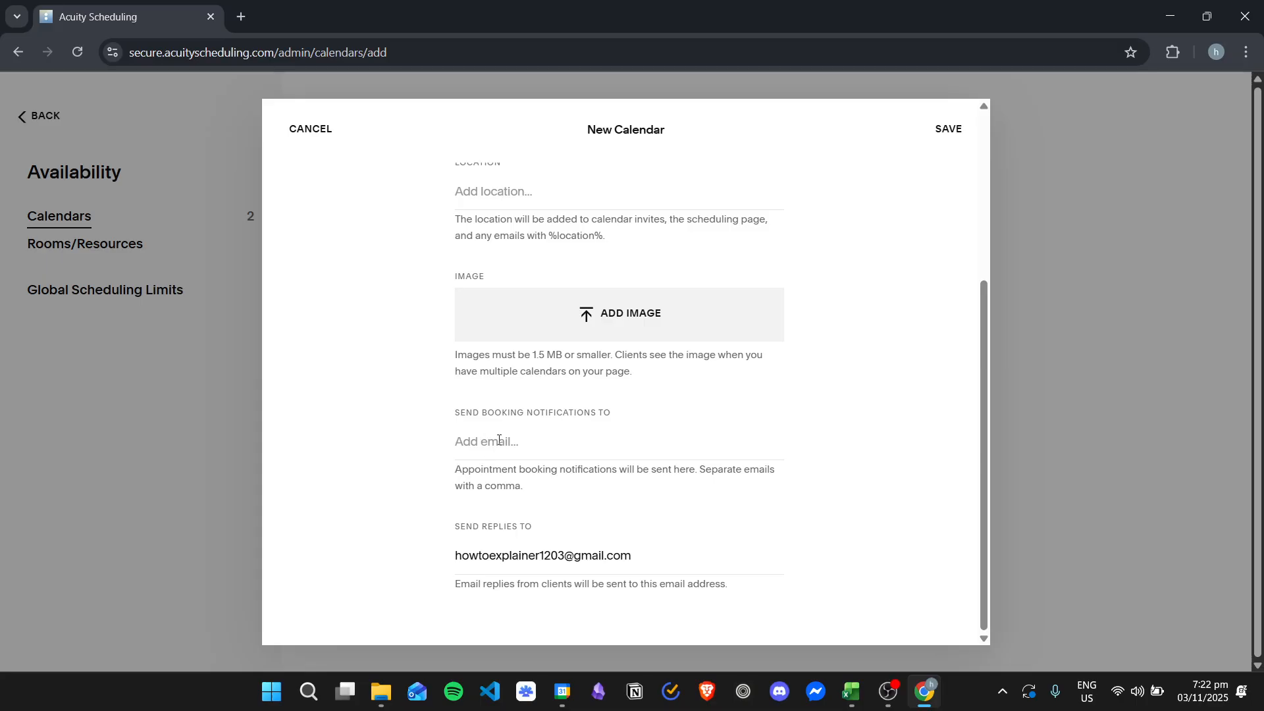
left_click(534, 439)
left_click(666, 407)
scroll(604, 464, "up", 3)
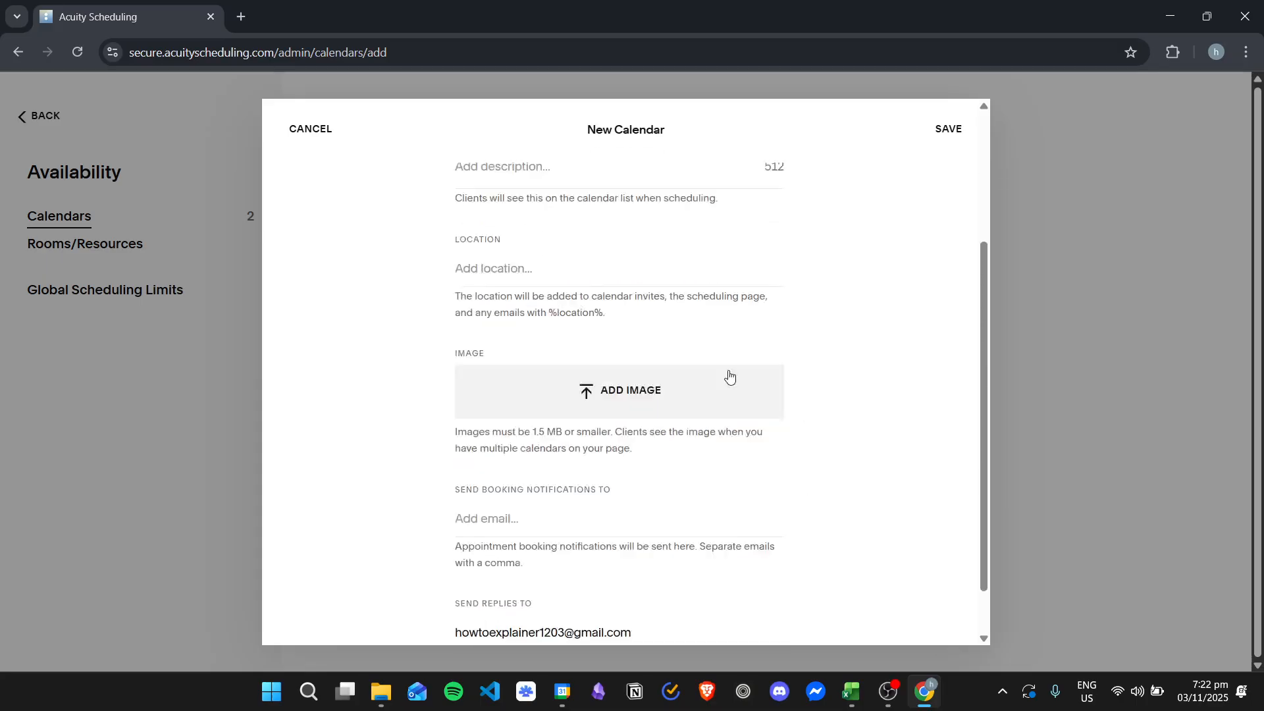
scroll(714, 353, "down", 3)
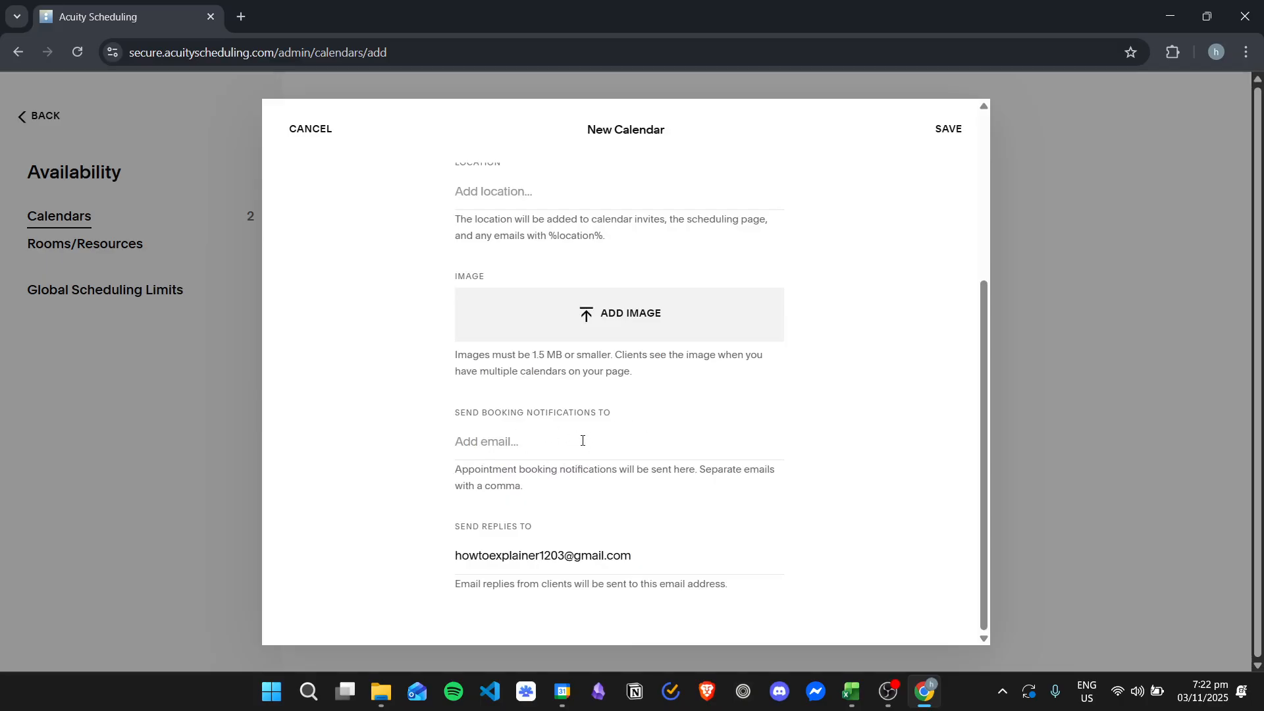
left_click(948, 129)
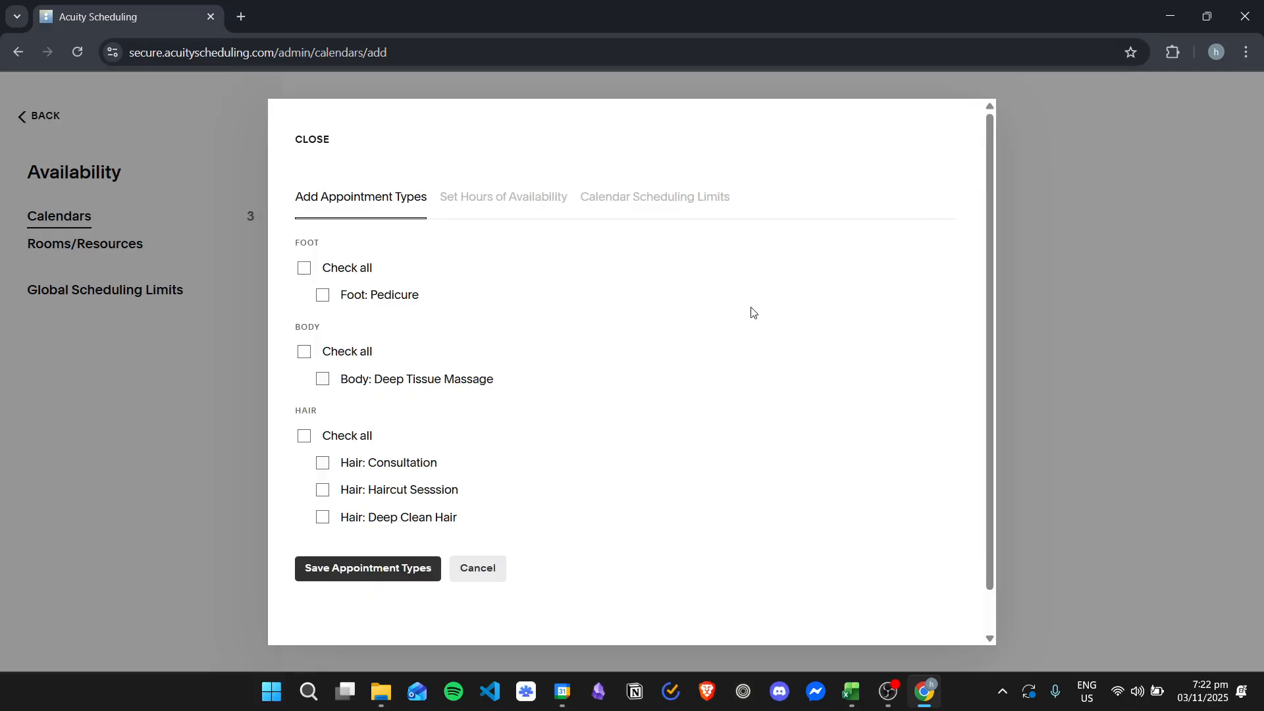
Assign all Foot, Body and Hair appointment types to the new calendar and save them
left_click(304, 268)
left_click(304, 352)
left_click(304, 436)
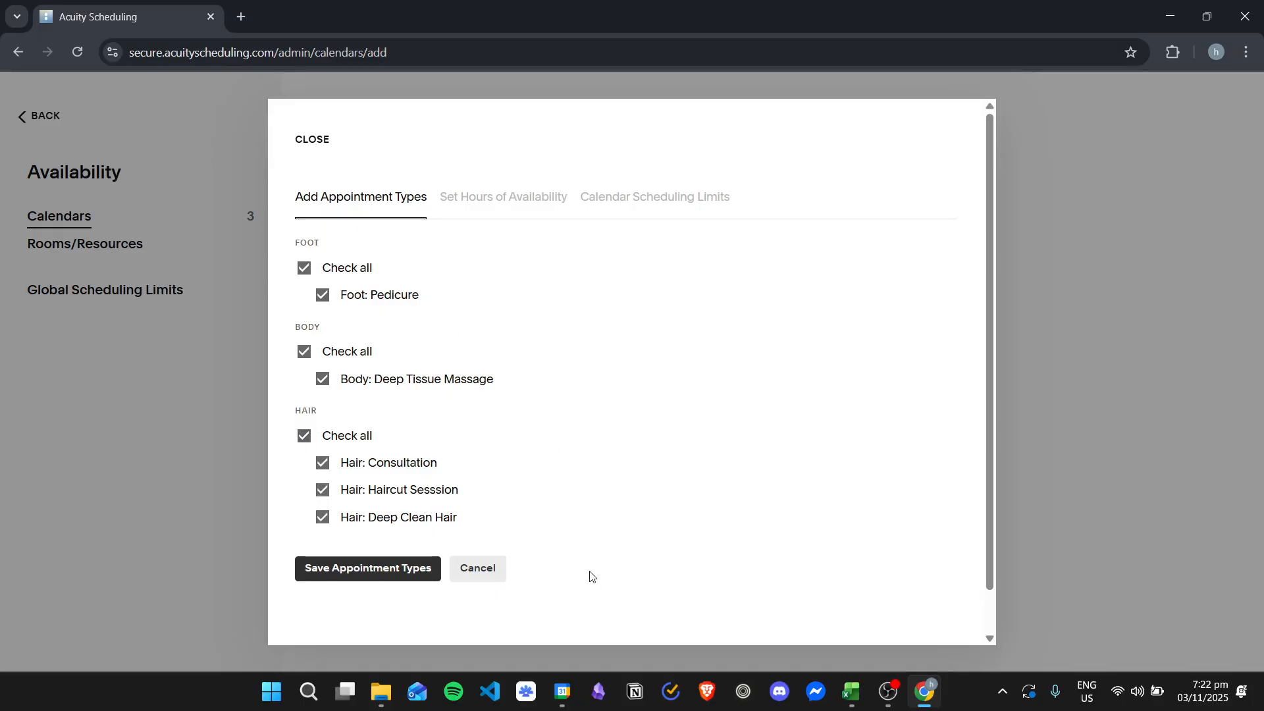
left_click(367, 577)
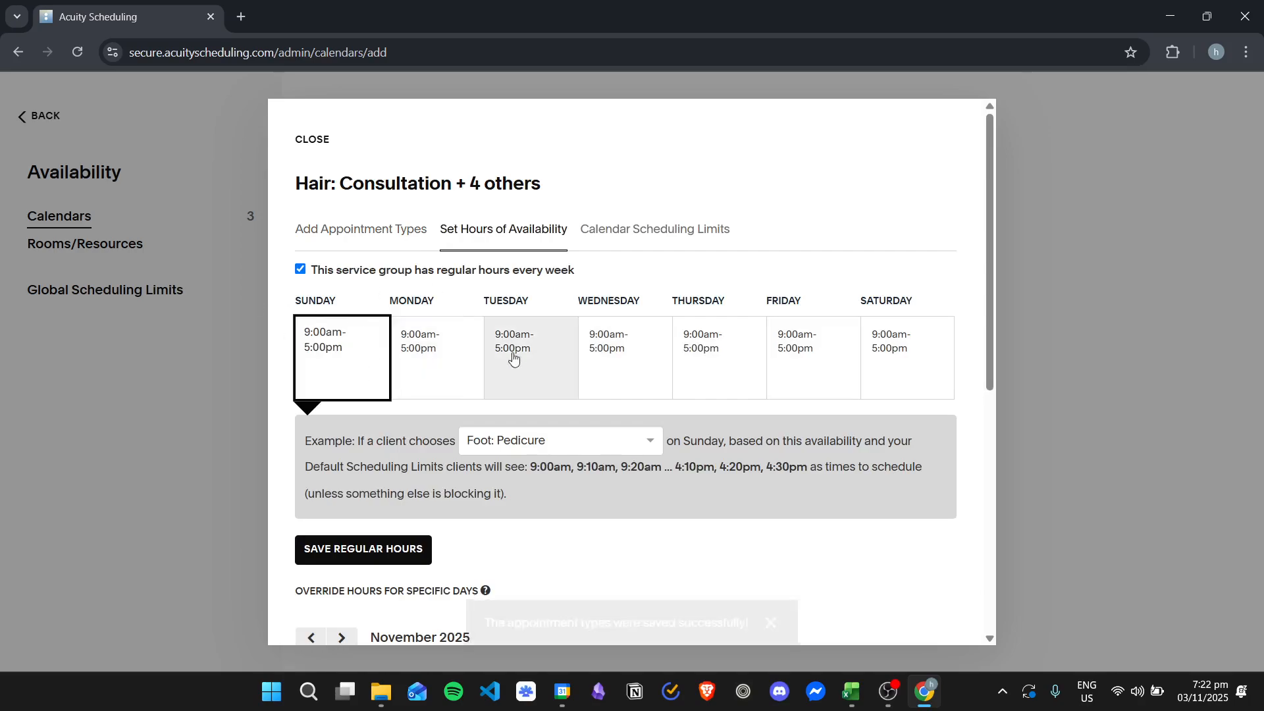
Clear the regular hours for Sunday and Saturday so both days are closed, and save the regular hours
key("ctrl+a")
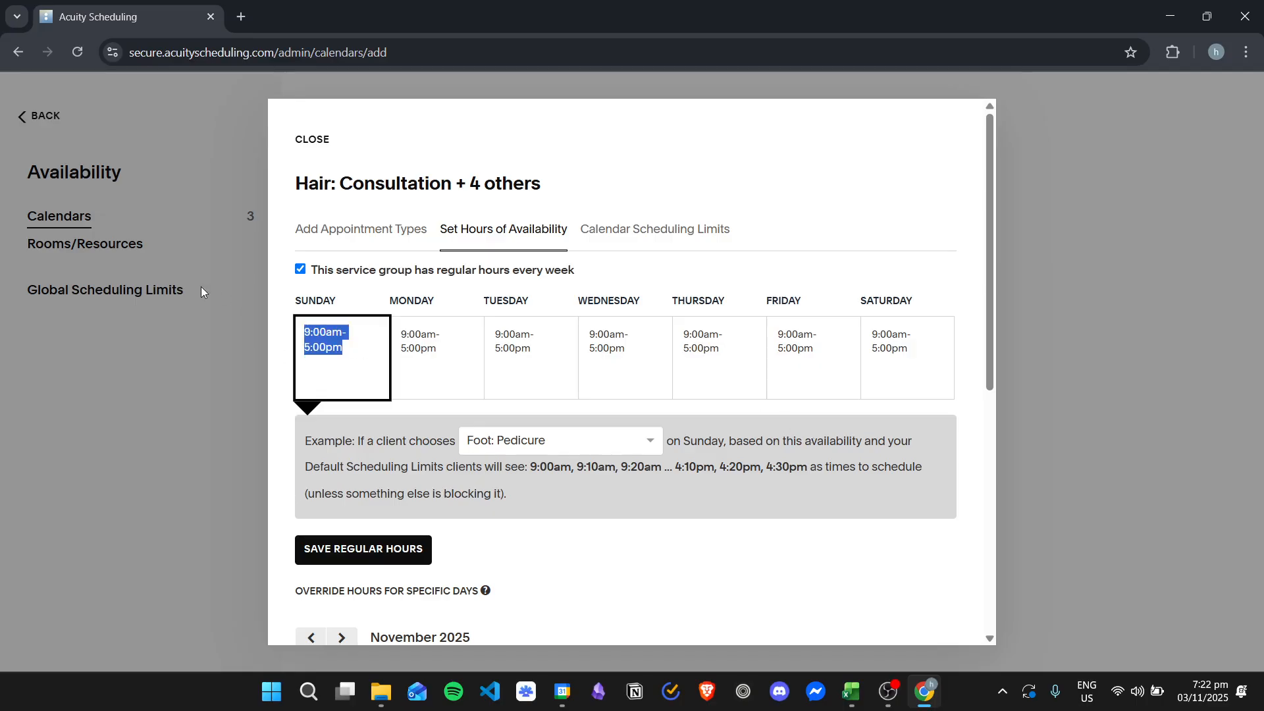
key("BackSpace")
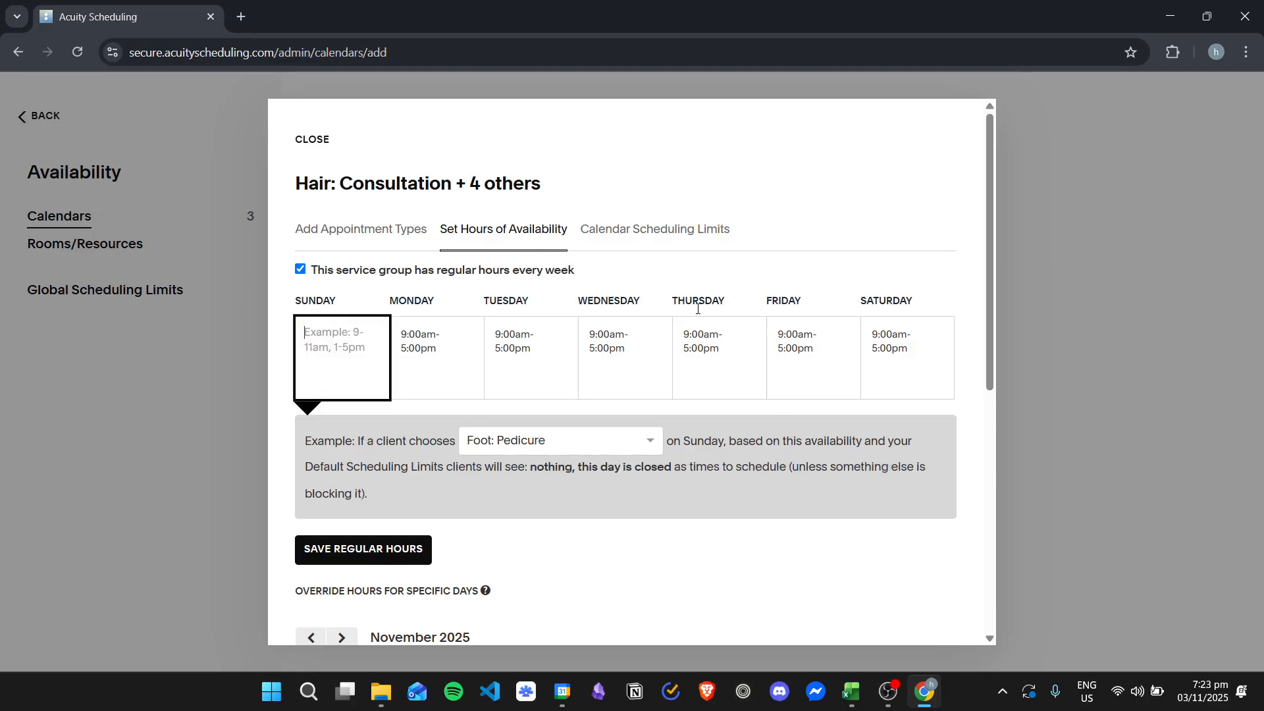
left_click(918, 349)
key("BackSpace")
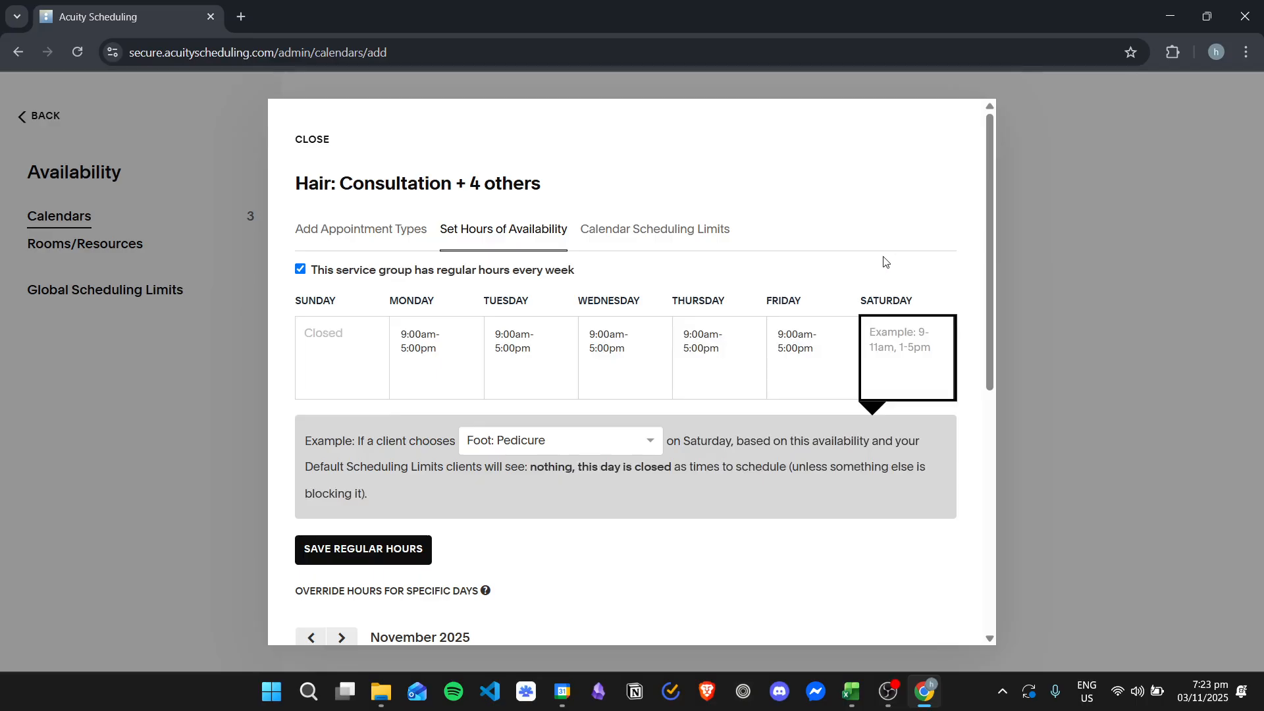
left_click(885, 277)
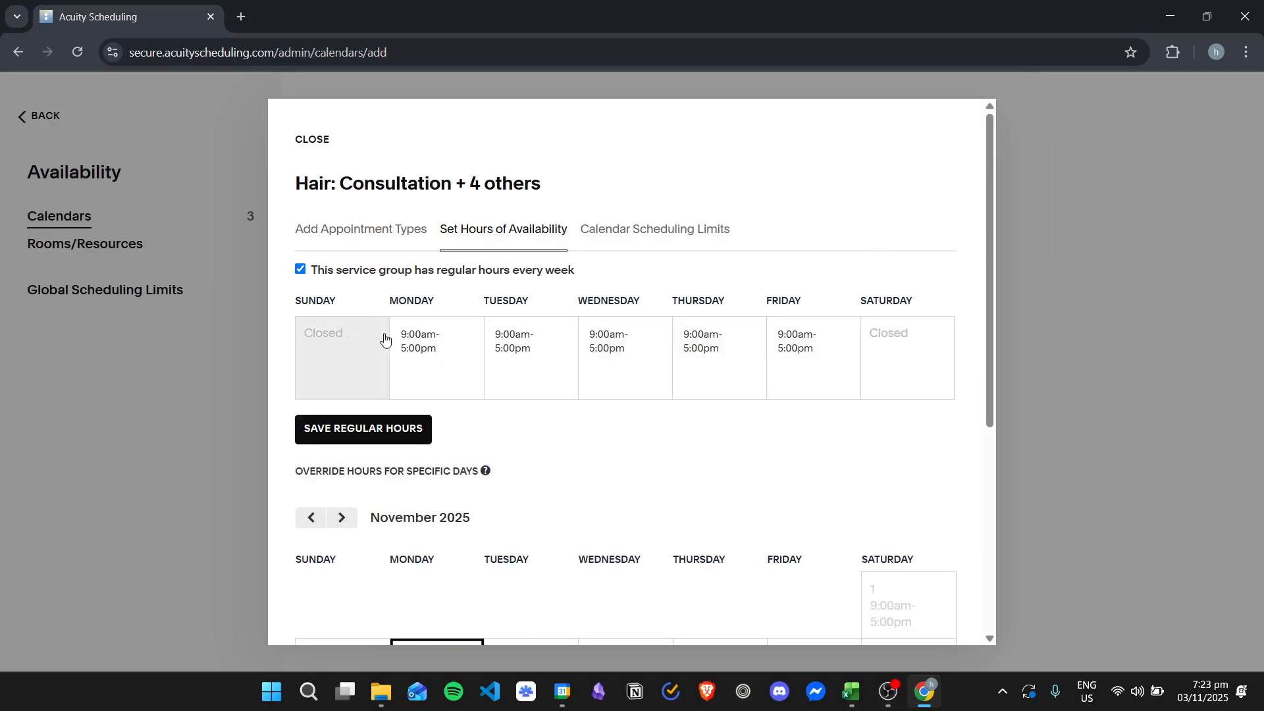
scroll(719, 396, "down", 1)
scroll(719, 395, "down", 3)
scroll(742, 310, "up", 3)
left_click(359, 327)
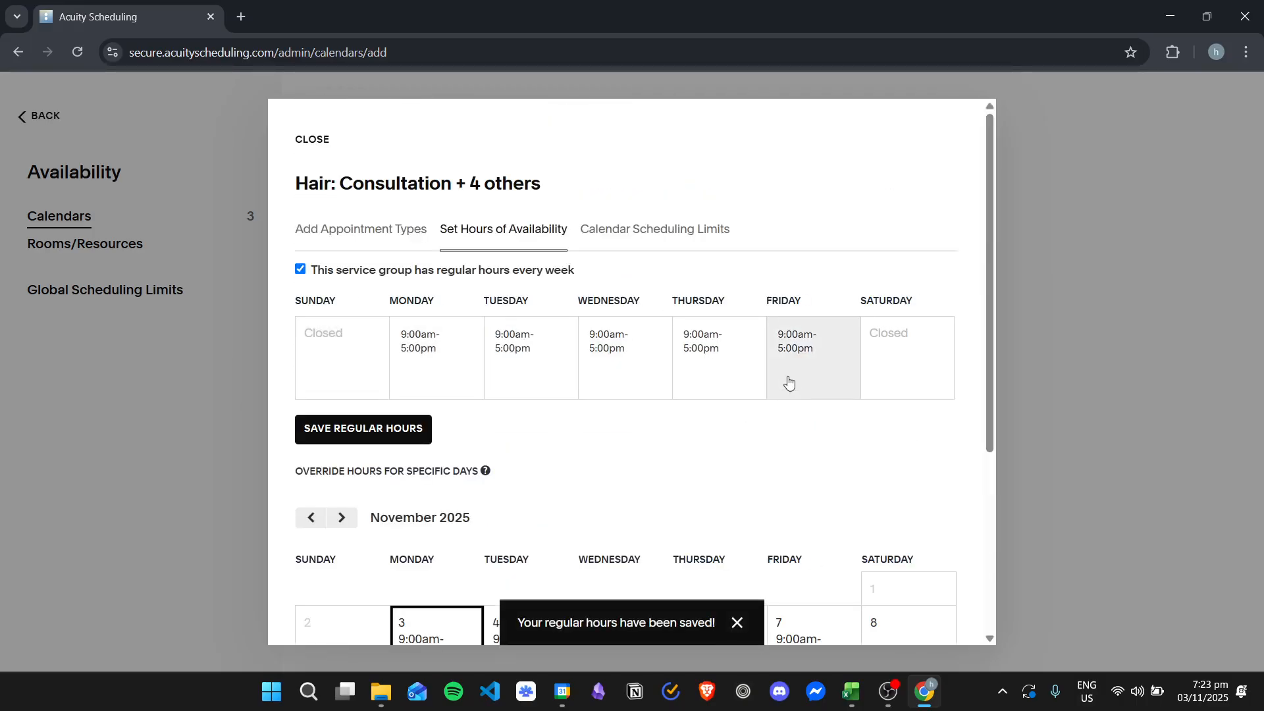
Override the hours for November 26, 2025 by clearing them so the day is closed
scroll(785, 378, "down", 3)
scroll(724, 380, "down", 1)
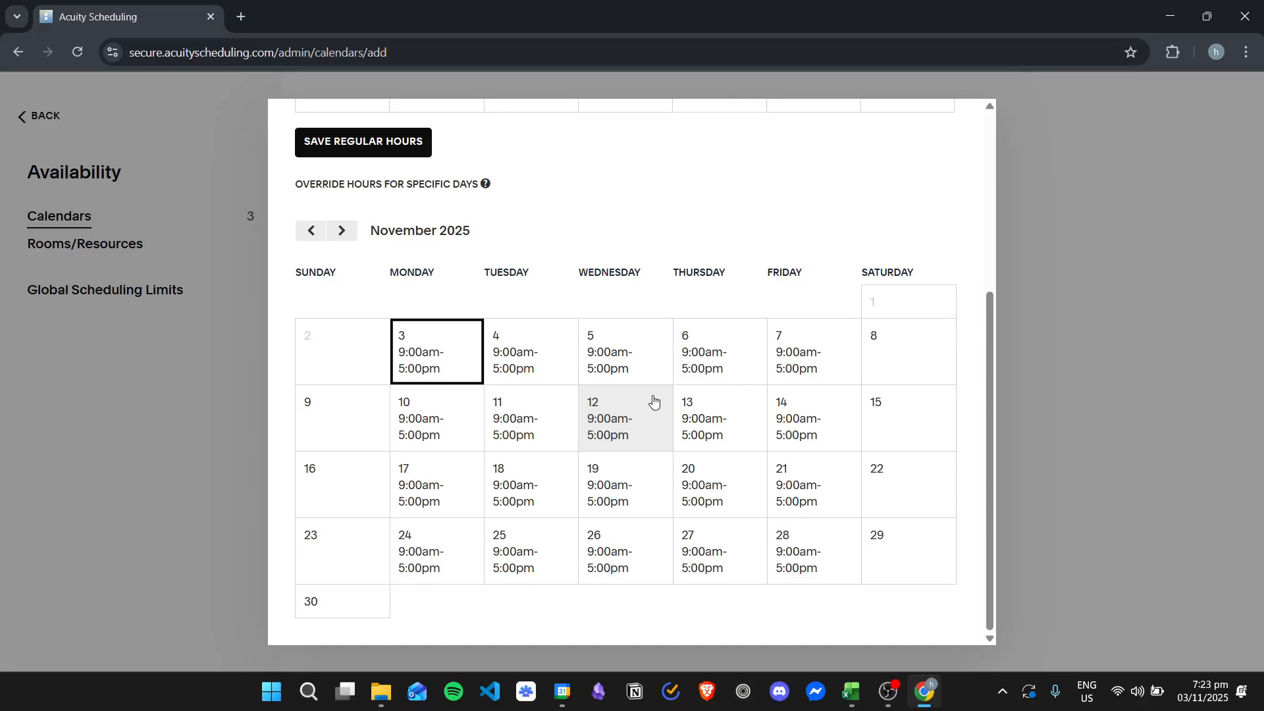
left_click(828, 554)
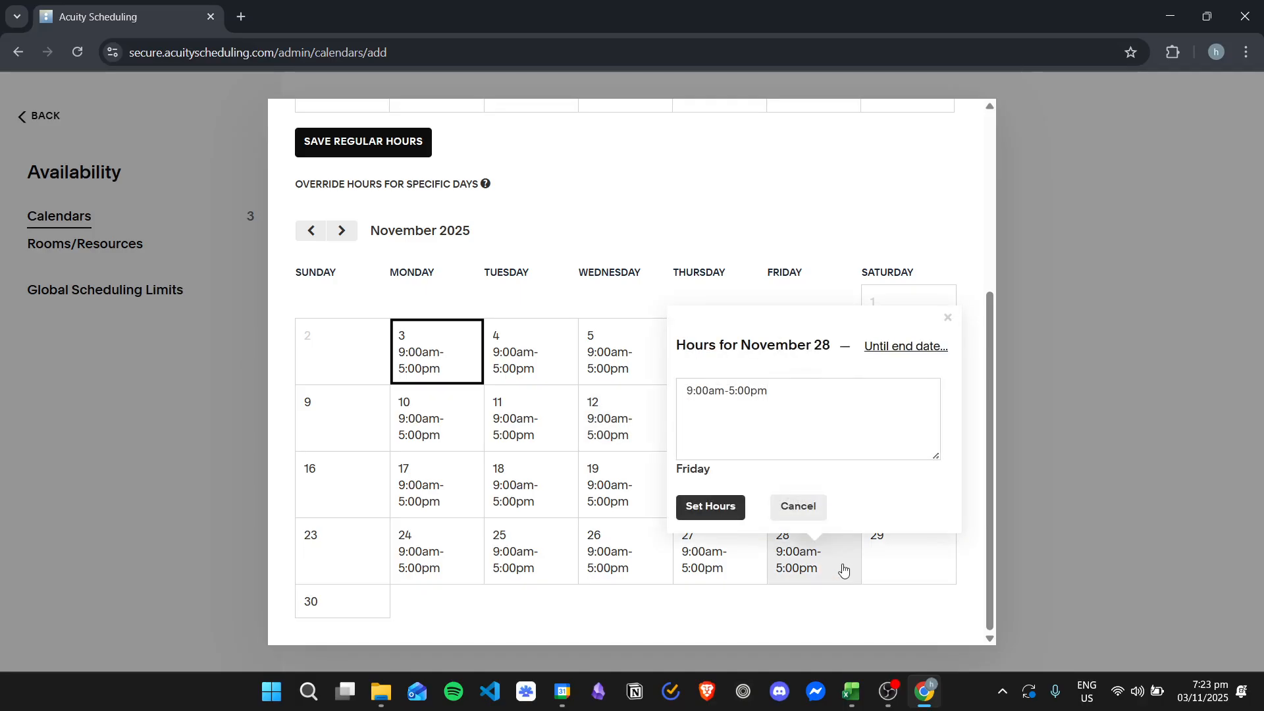
left_click(704, 571)
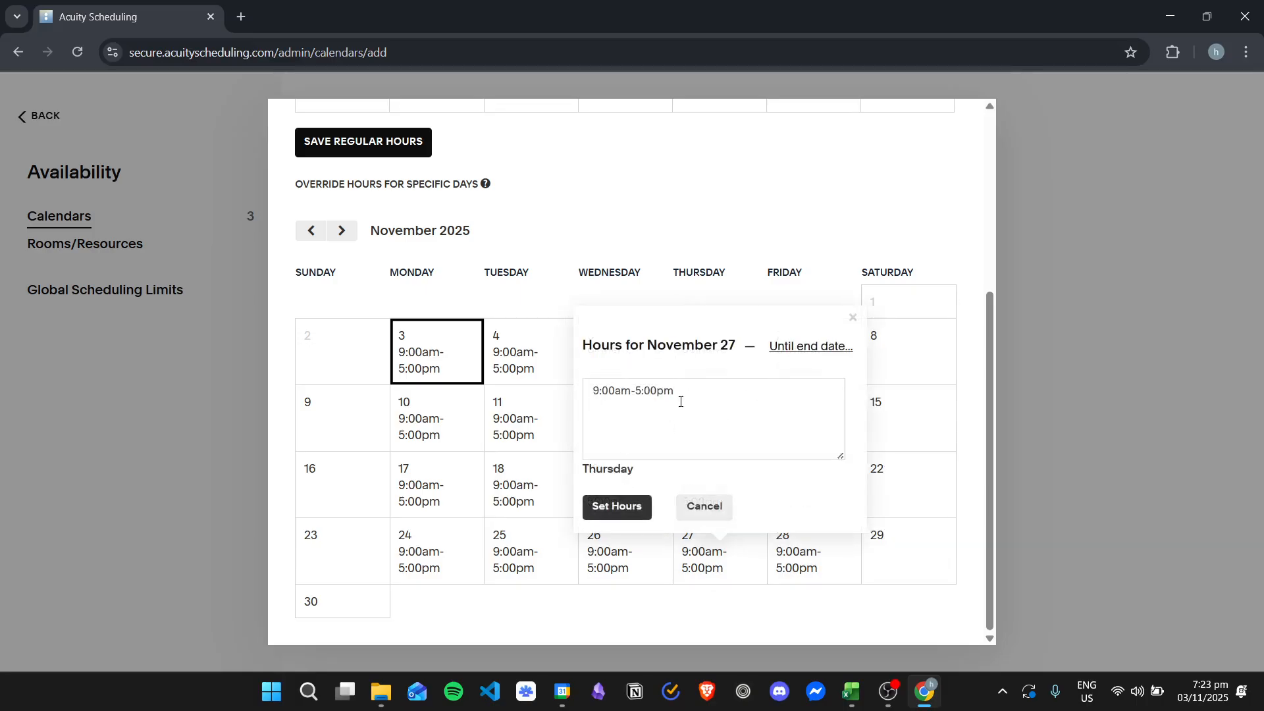
left_click(632, 564)
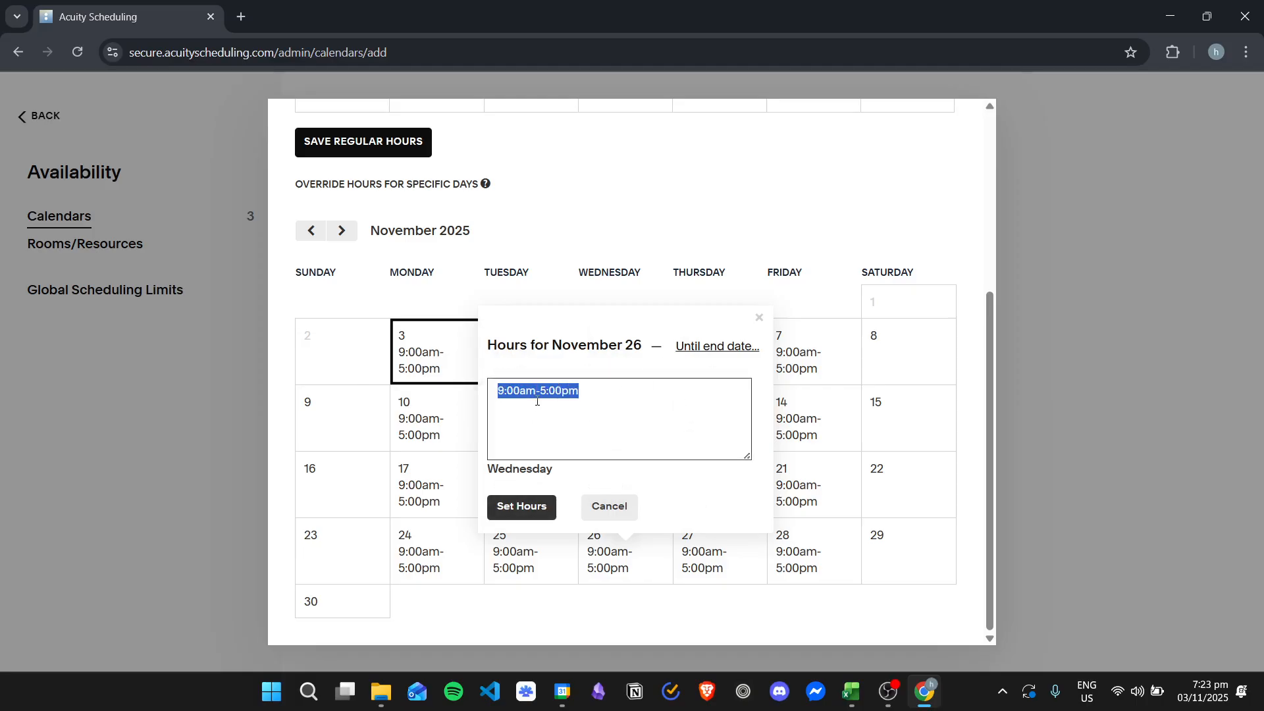
key("BackSpace")
left_click(515, 507)
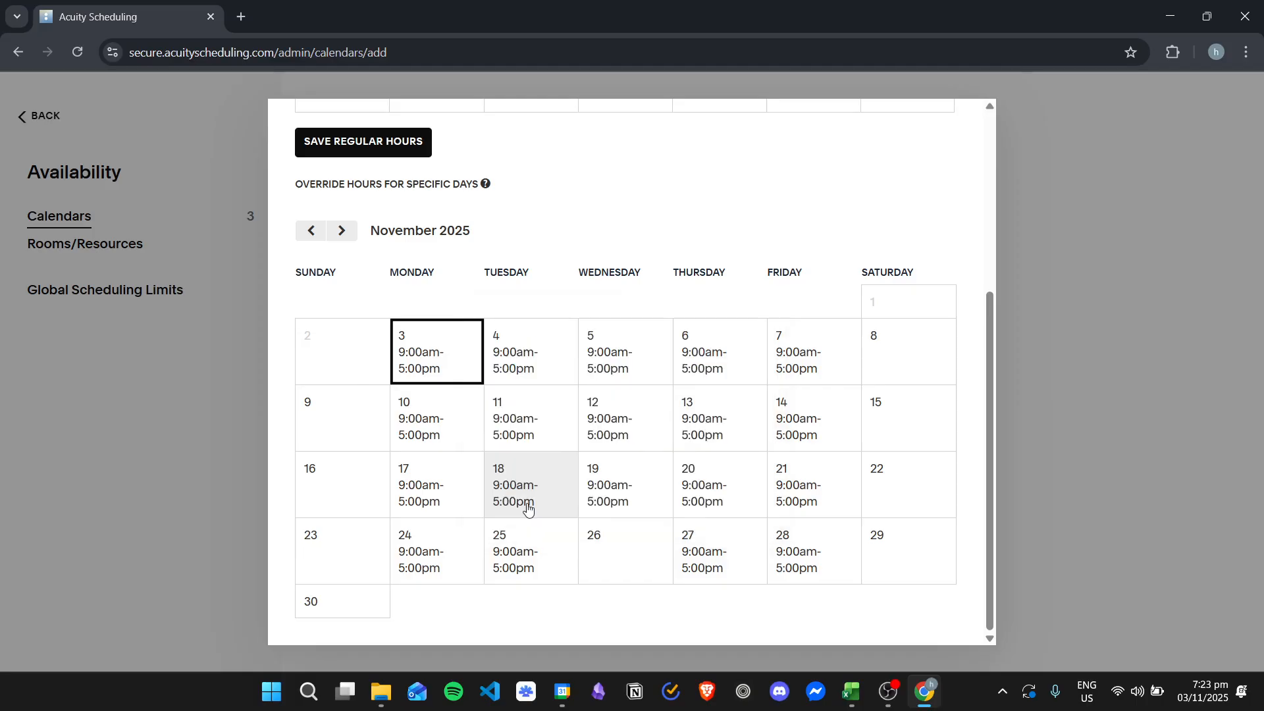
Clear the hours for November 25, 2025 so the day is closed, and close the calendar setup
left_click(510, 535)
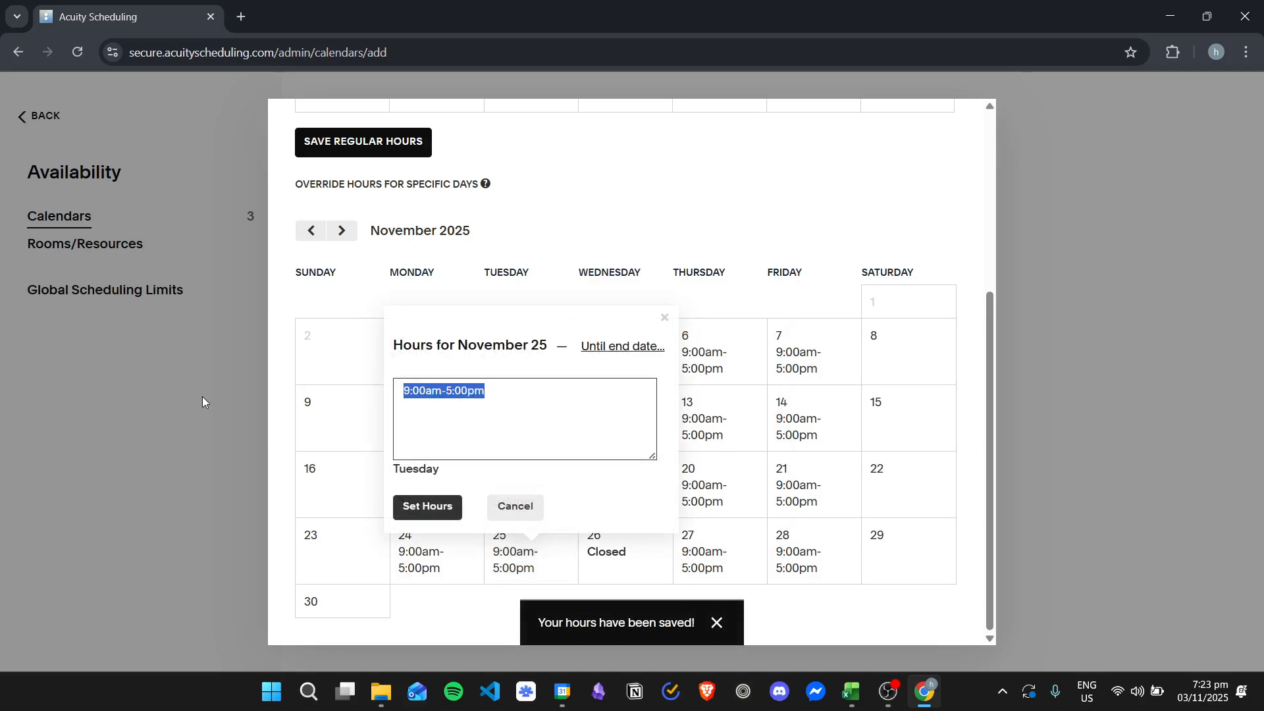
key("BackSpace")
left_click(431, 507)
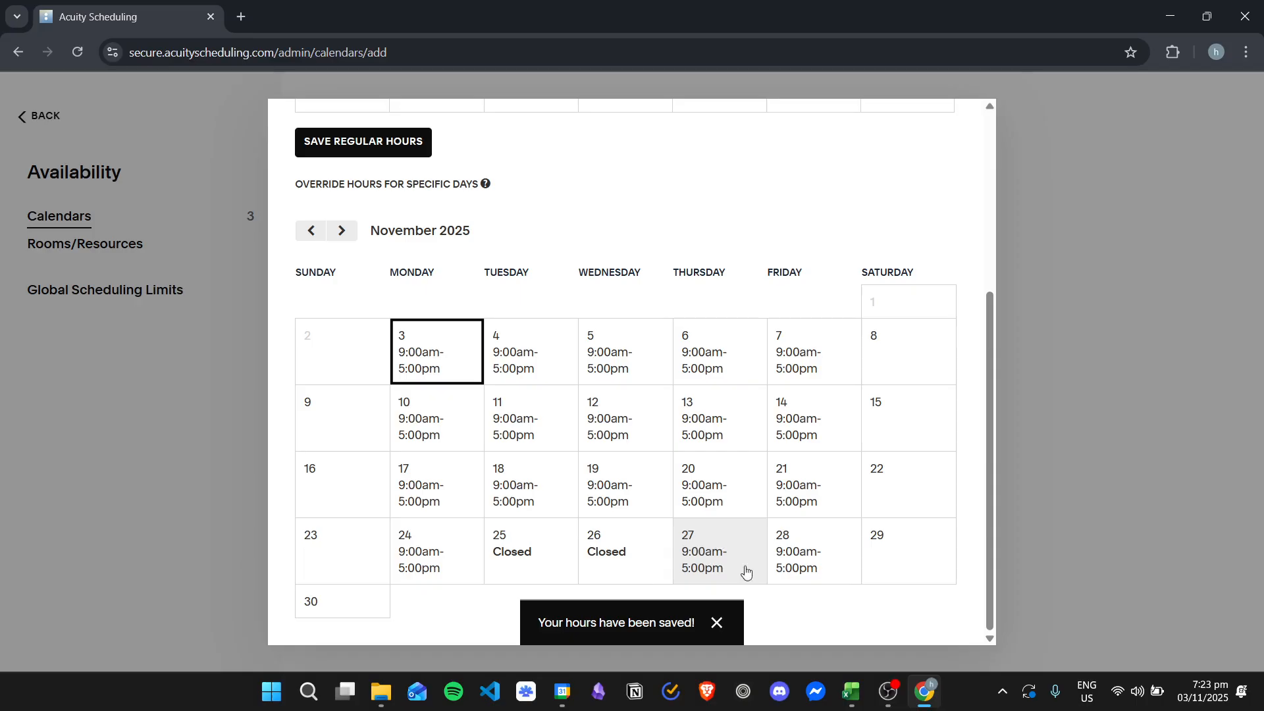
left_click(717, 621)
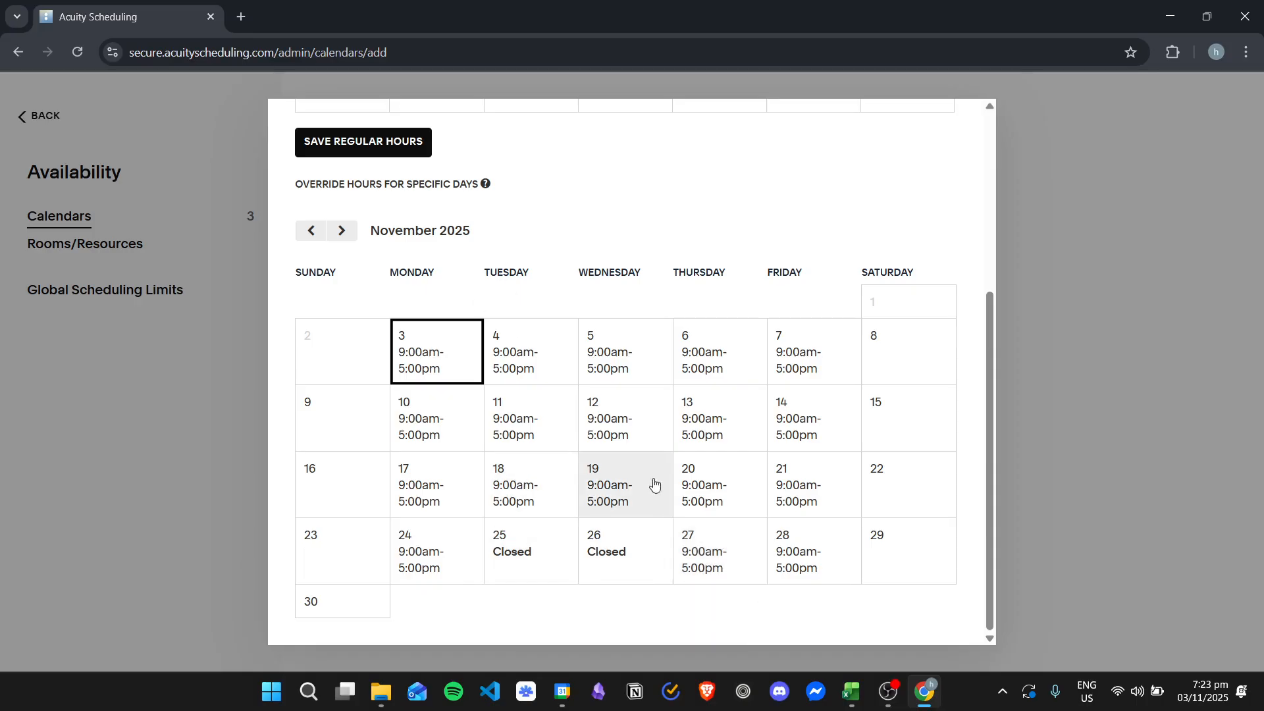
scroll(793, 270, "up", 5)
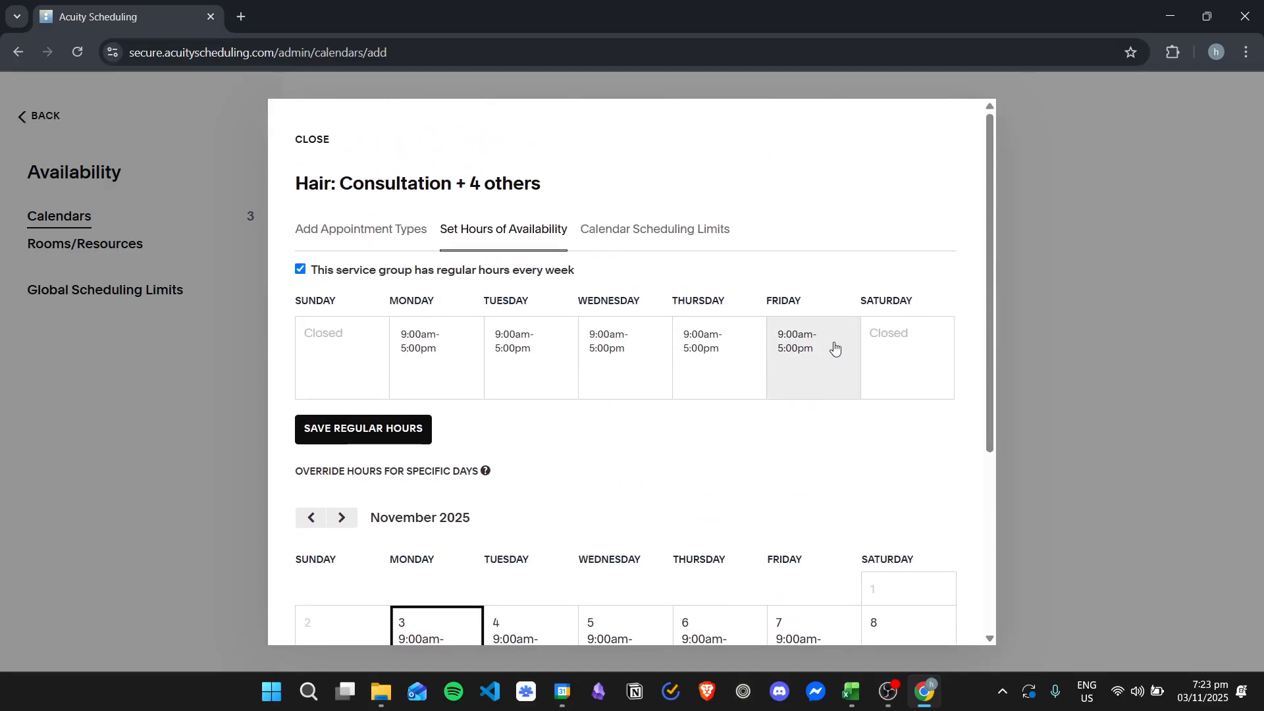
left_click(311, 141)
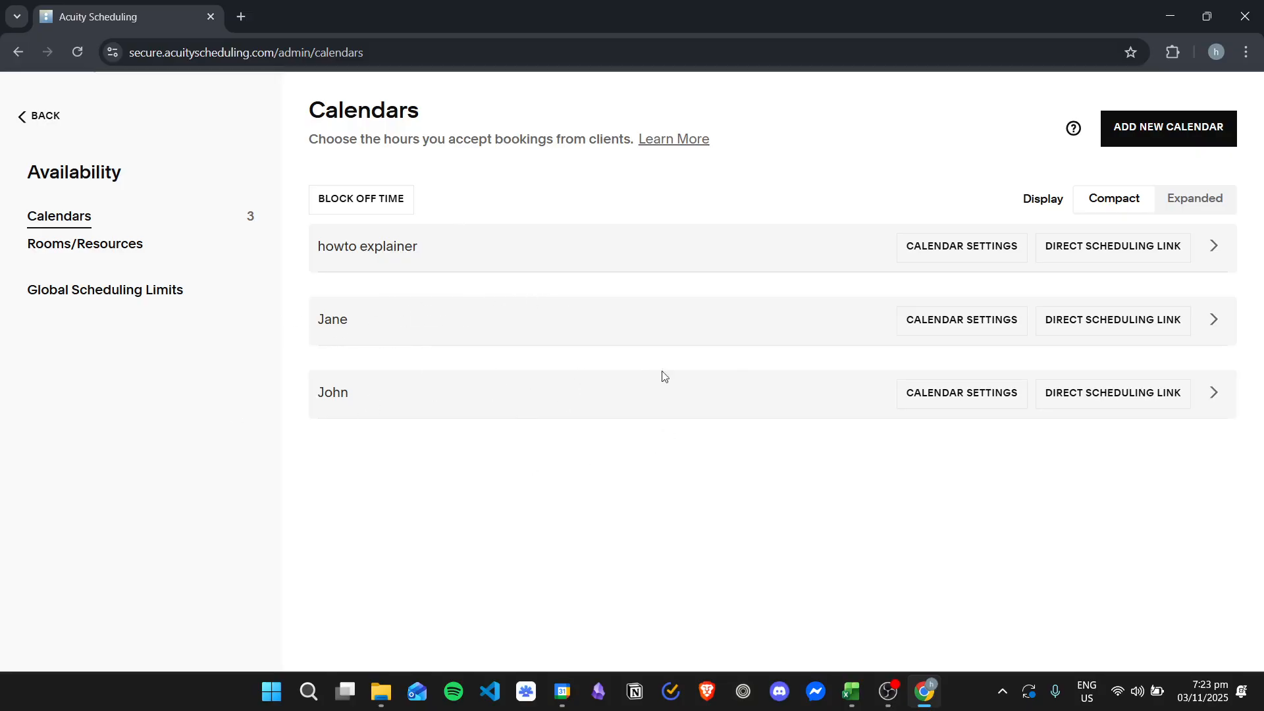
Open the scheduling page preview and review the bookable Foot, Body and Hair appointments
left_click(47, 117)
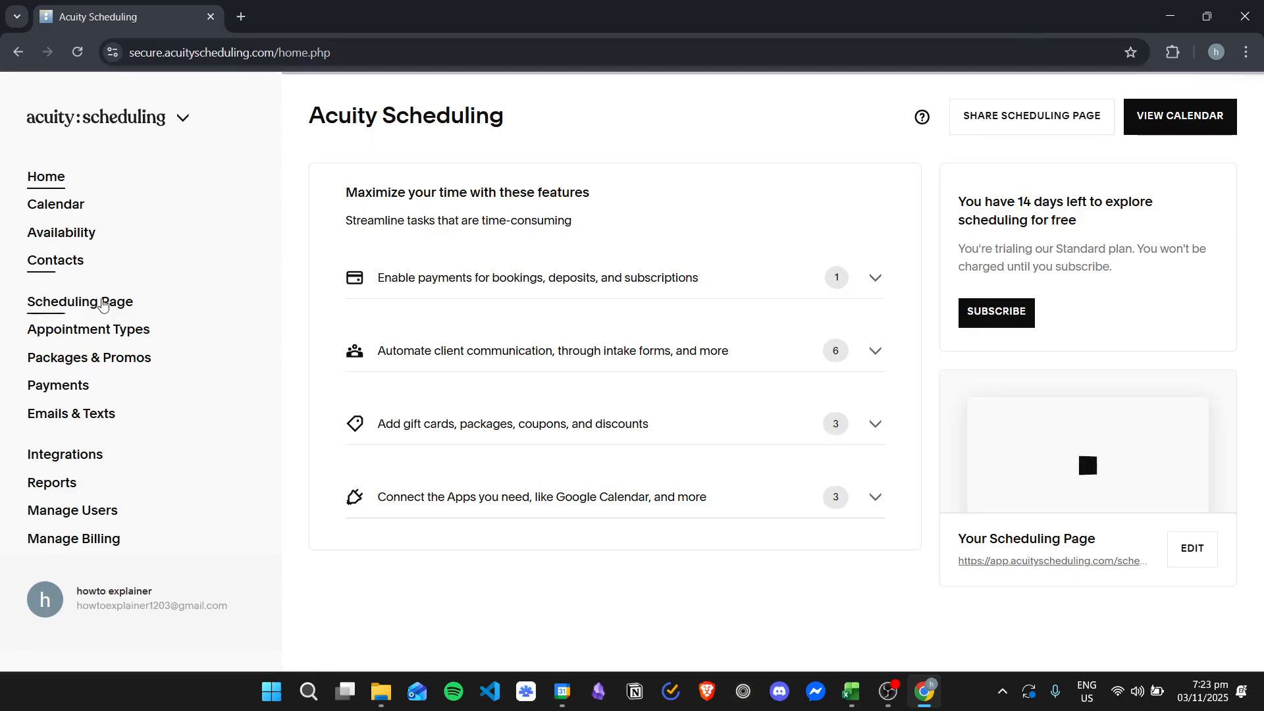
left_click(100, 300)
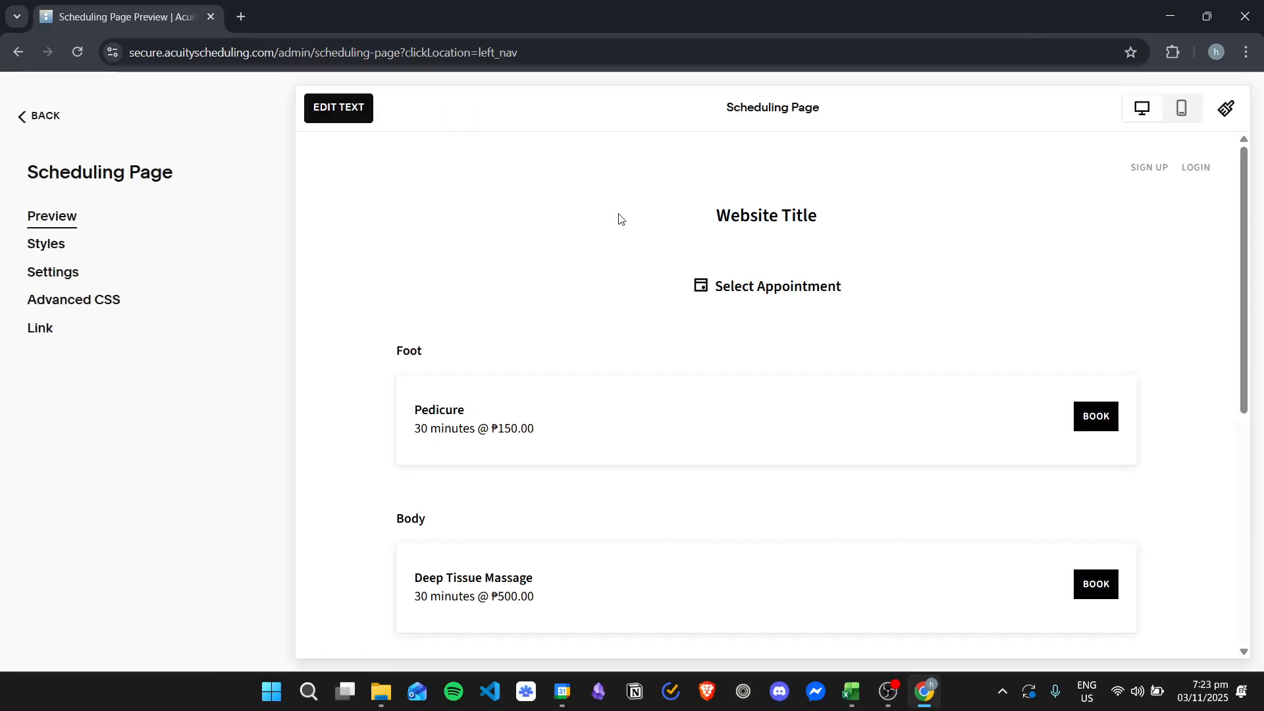
scroll(440, 237, "down", 4)
scroll(728, 296, "down", 3)
scroll(733, 302, "up", 2)
scroll(736, 305, "down", 2)
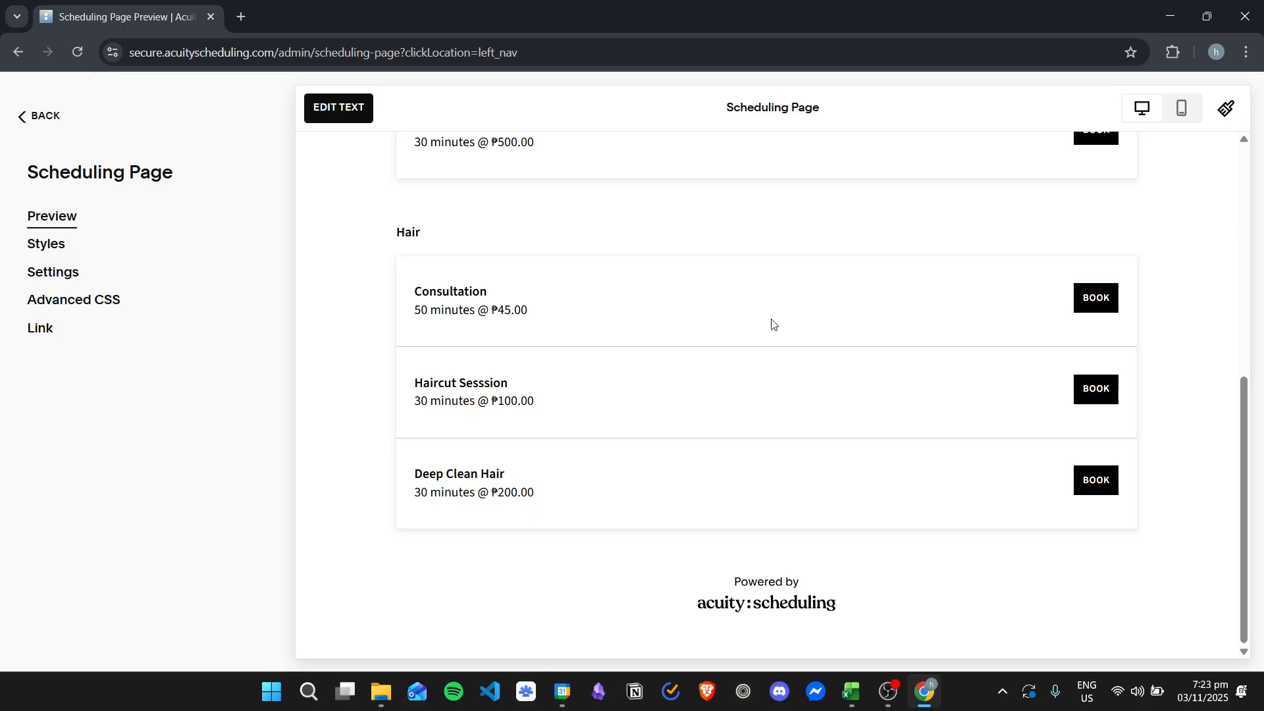
scroll(772, 319, "up", 7)
scroll(791, 290, "down", 2)
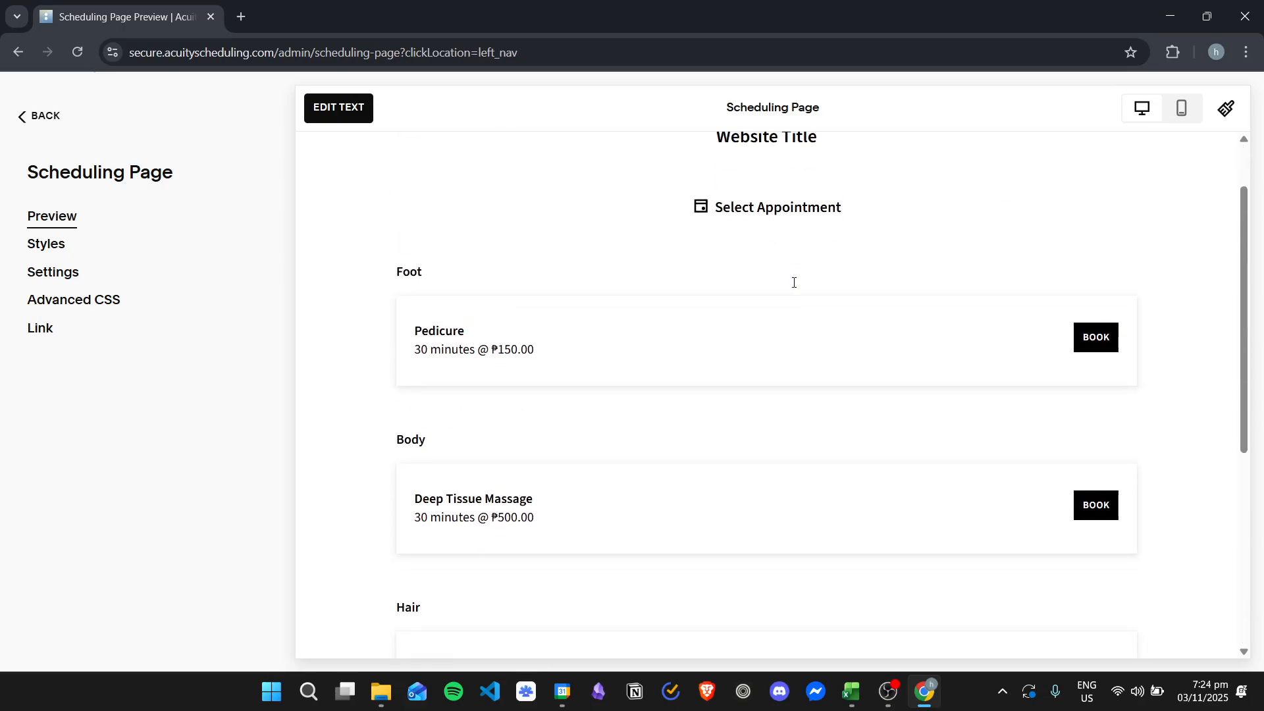
scroll(807, 307, "down", 2)
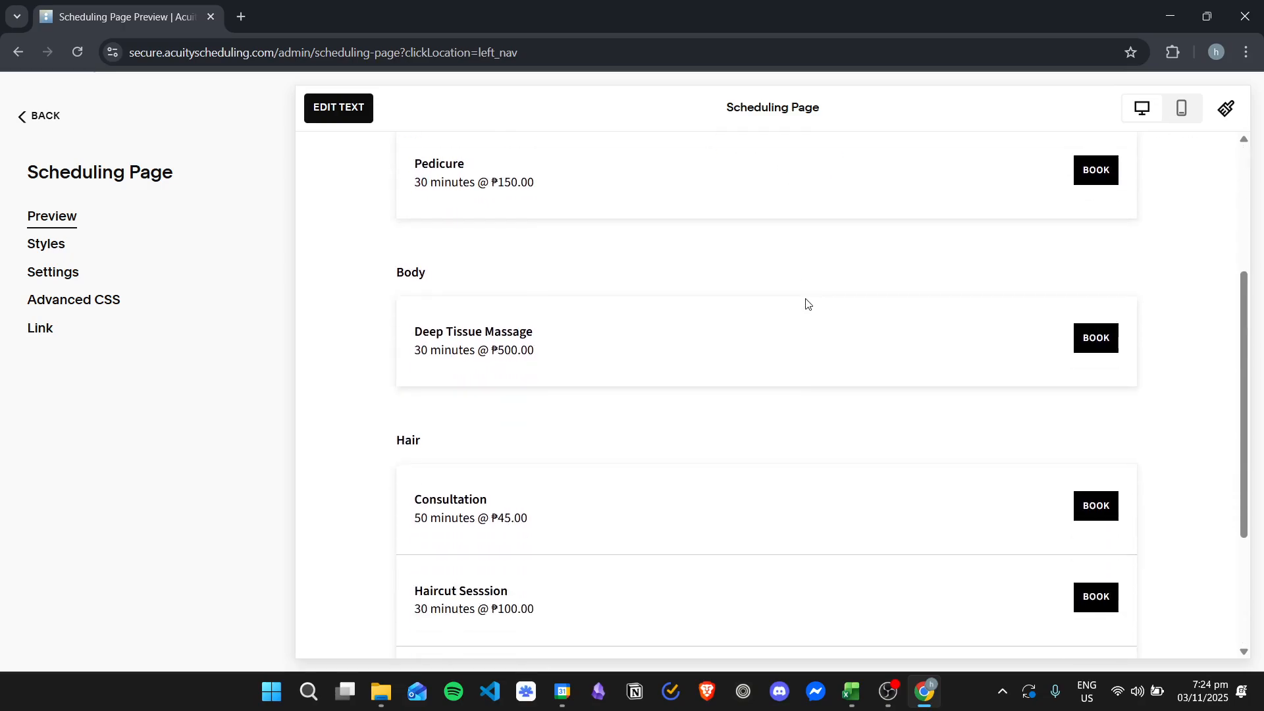
Start booking the Haircut Sesssion in the preview and check which calendars clients can choose
left_click(1104, 516)
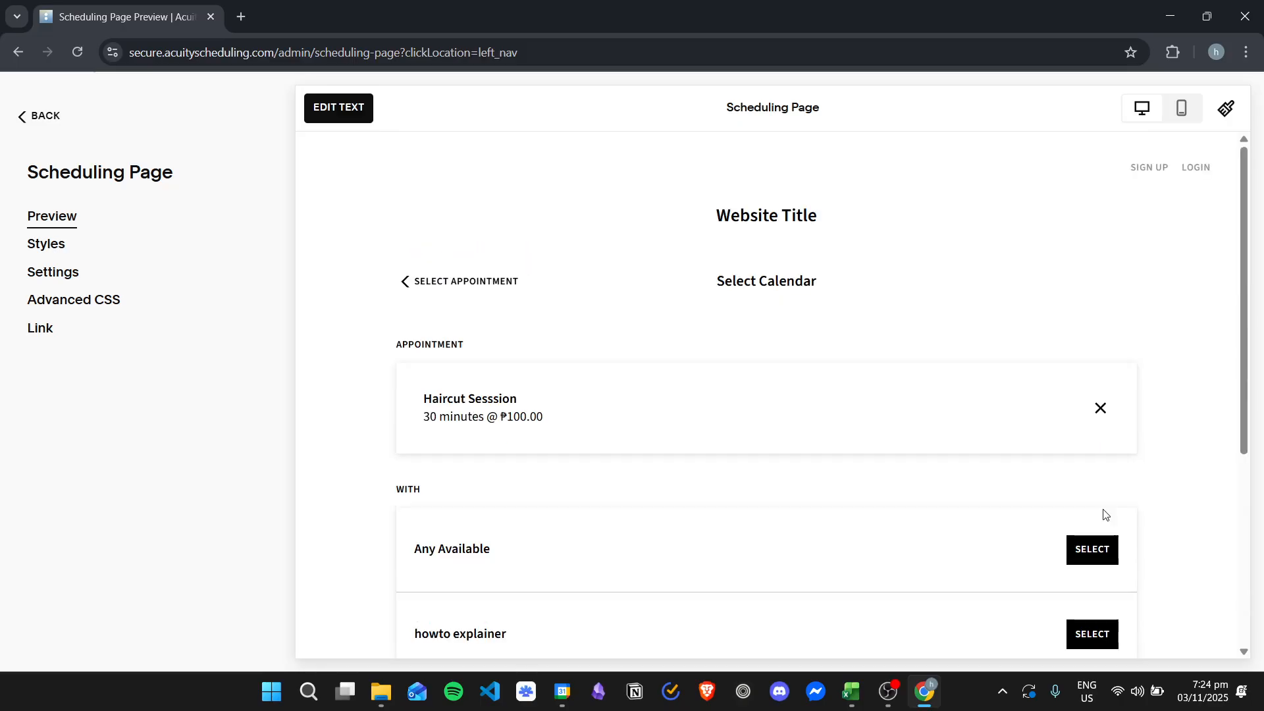
scroll(817, 303, "down", 1)
scroll(817, 303, "down", 3)
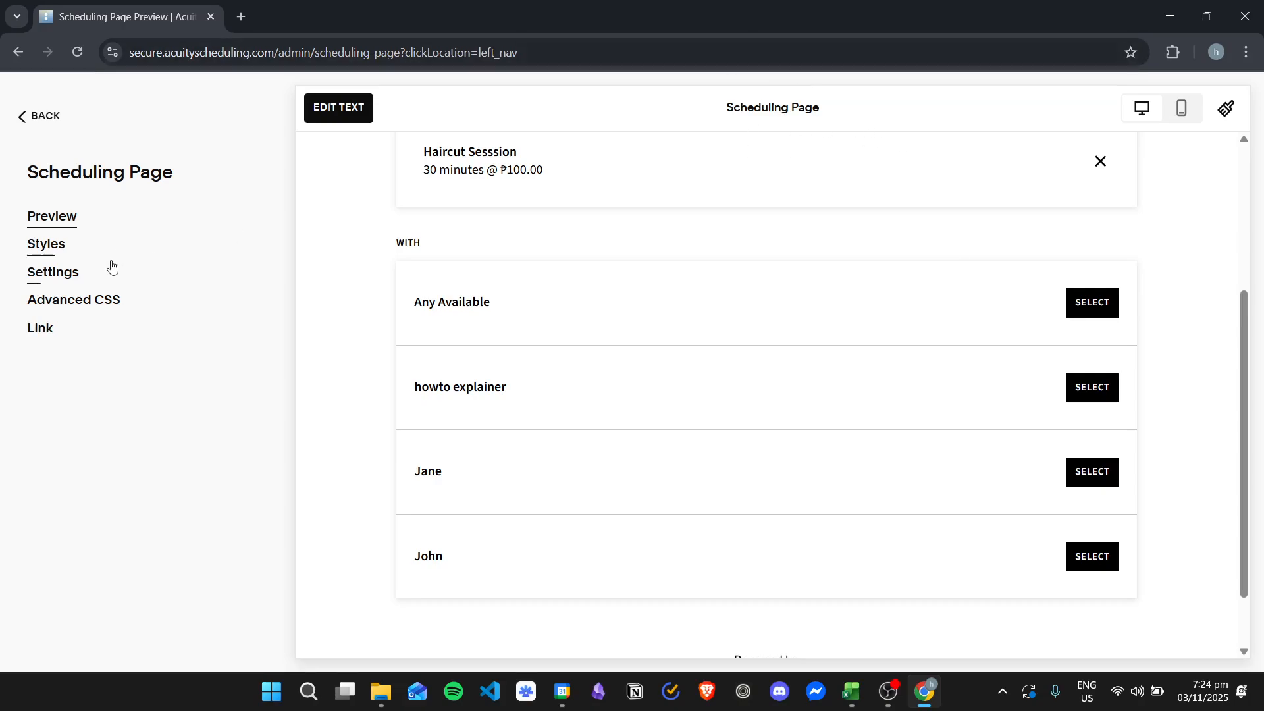
In the scheduling page settings, enable pooling availability and automatically picking an available calendar, and save the changes
left_click(68, 279)
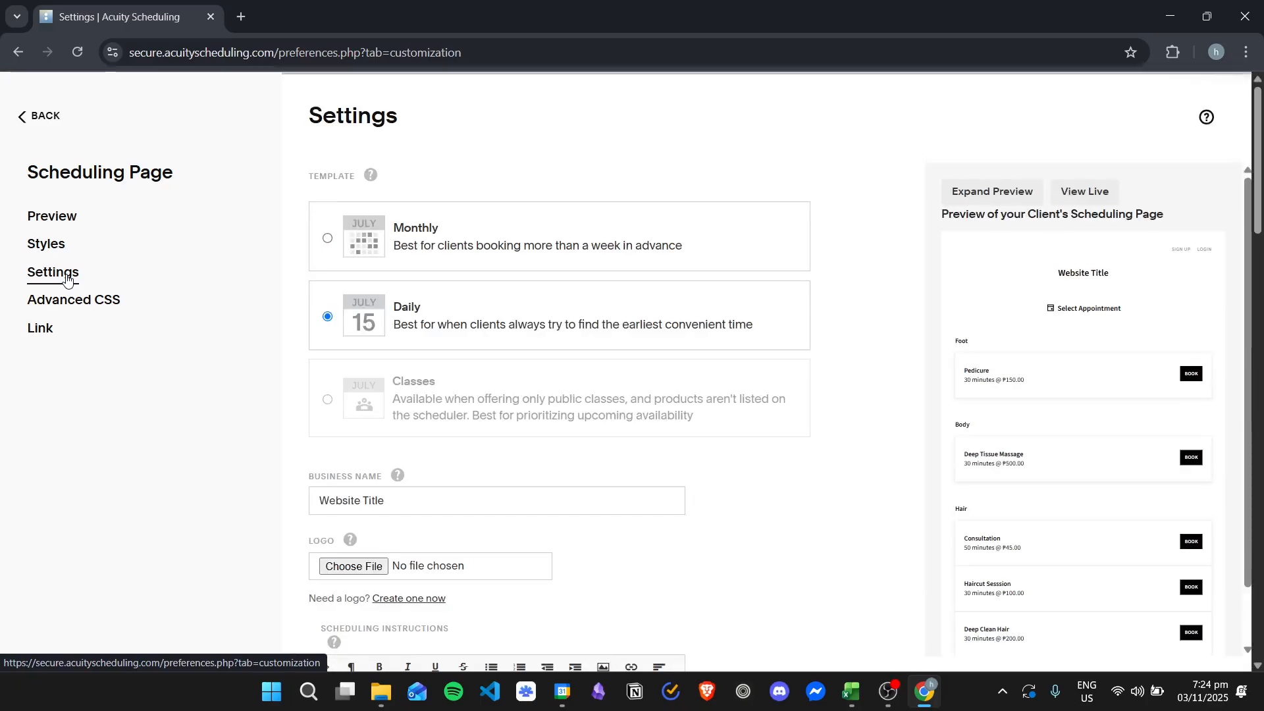
scroll(245, 315, "down", 8)
scroll(245, 315, "down", 15)
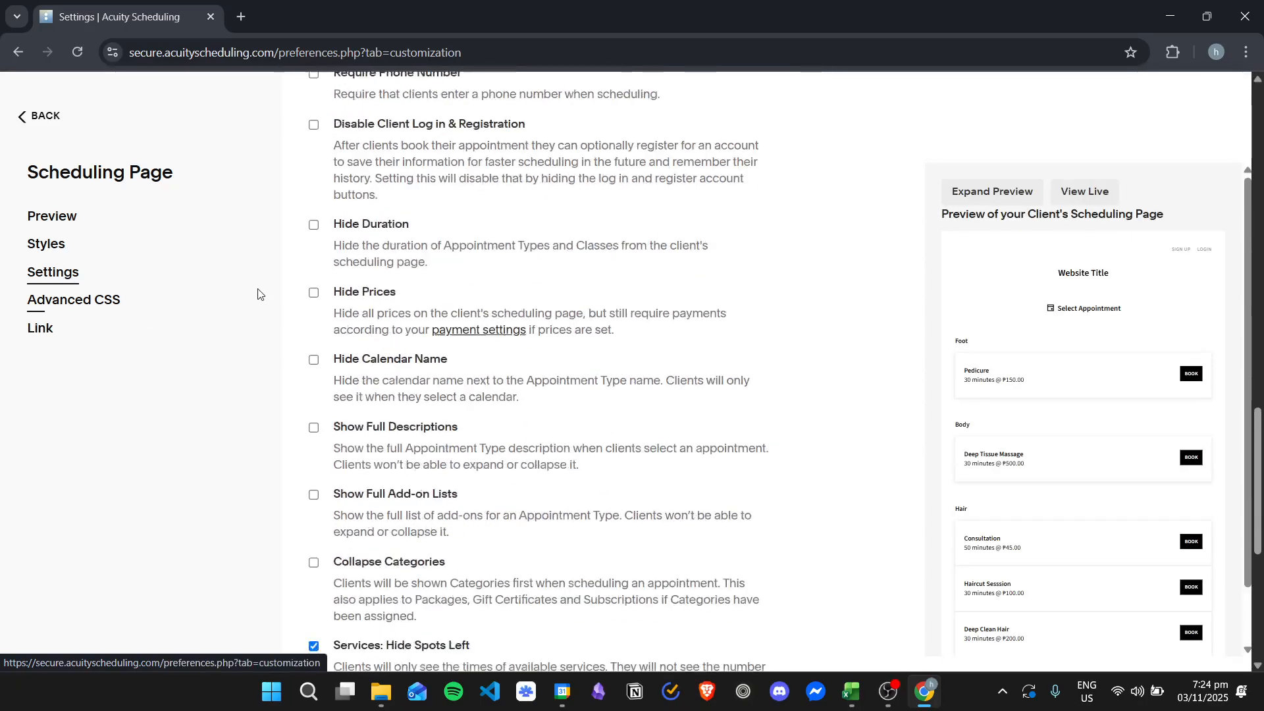
scroll(273, 285, "down", 3)
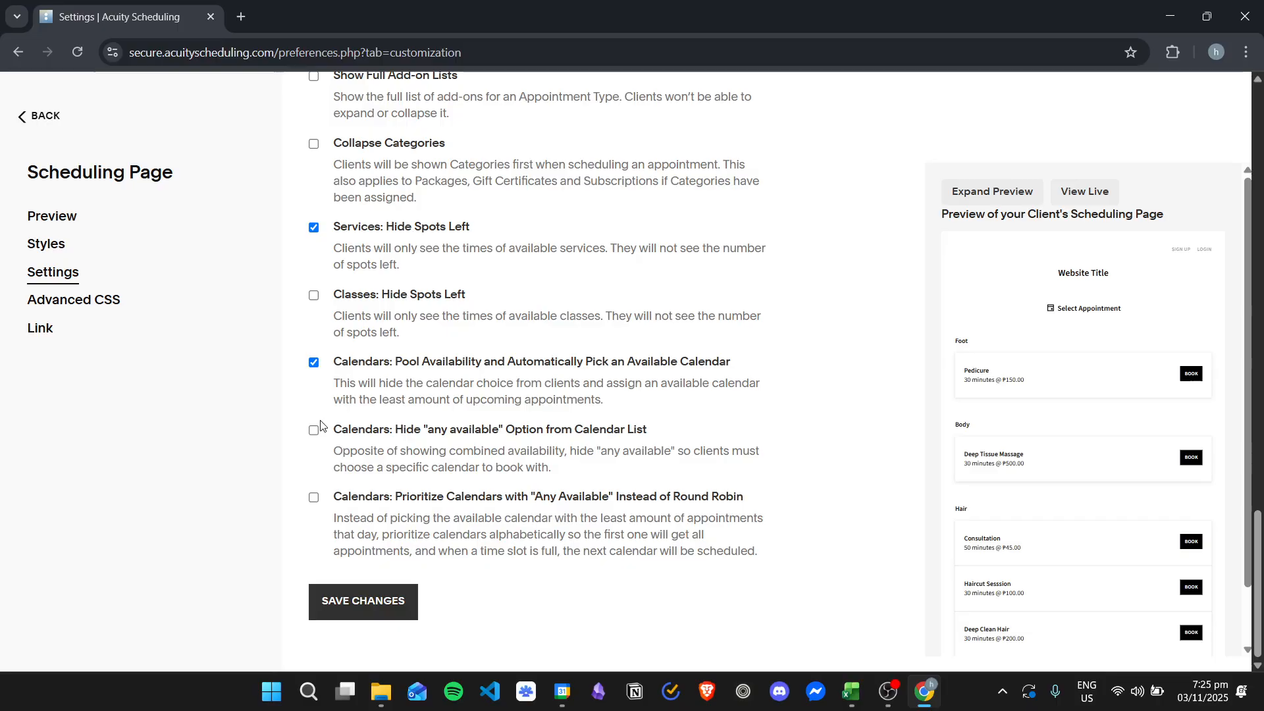
left_click(395, 600)
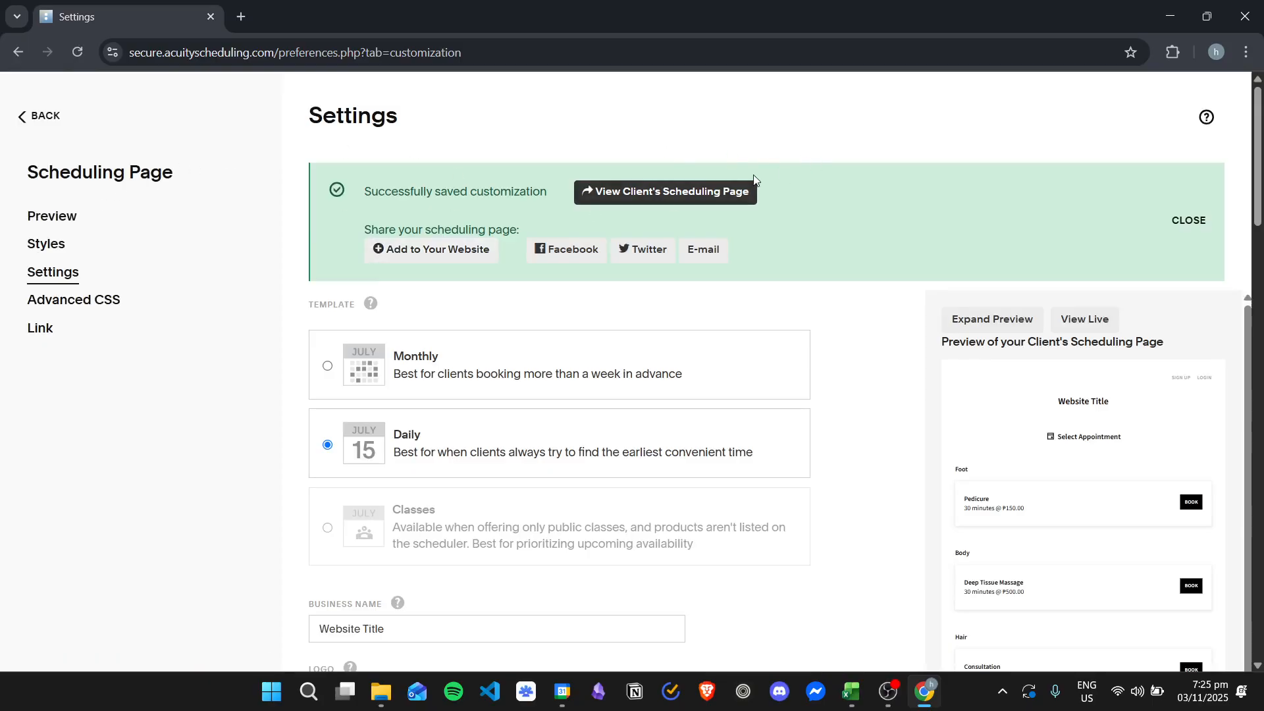
View the client's scheduling page and start booking the Haircut Sesssion to check whether a calendar choice is offered
left_click(694, 192)
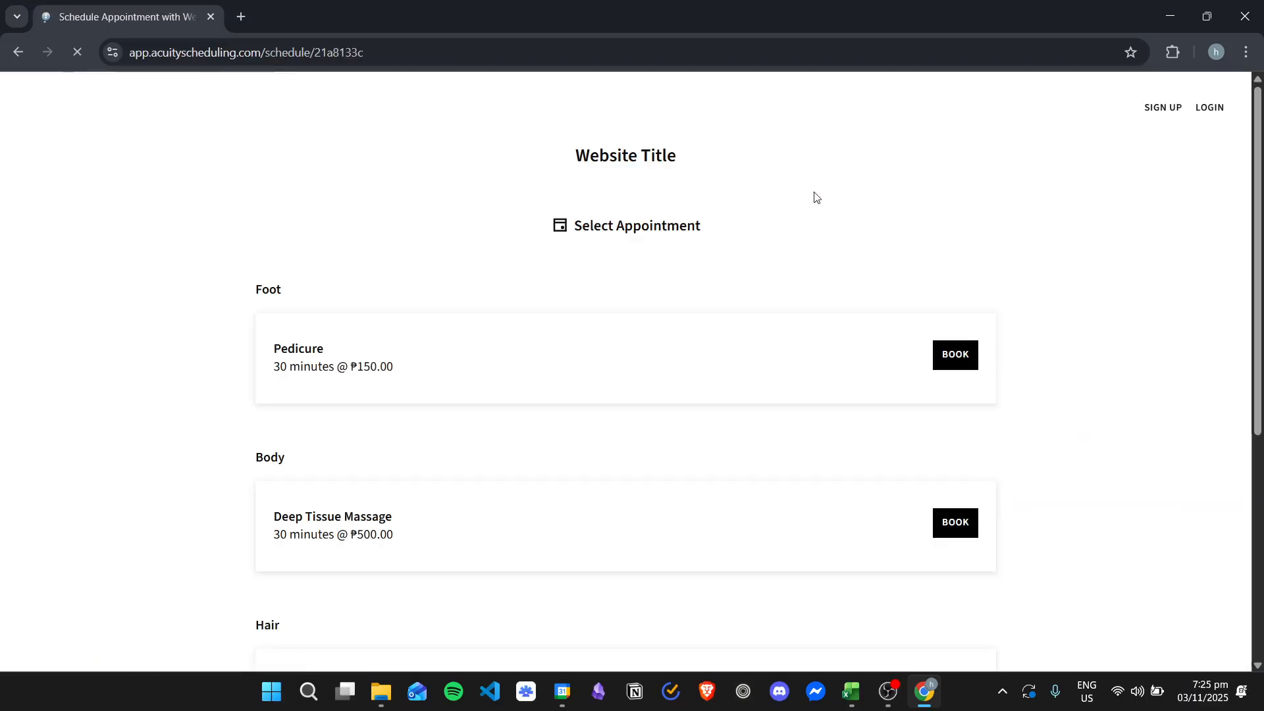
scroll(582, 228, "down", 3)
scroll(569, 240, "down", 3)
scroll(565, 217, "up", 4)
scroll(567, 218, "down", 3)
scroll(598, 279, "down", 2)
left_click(948, 453)
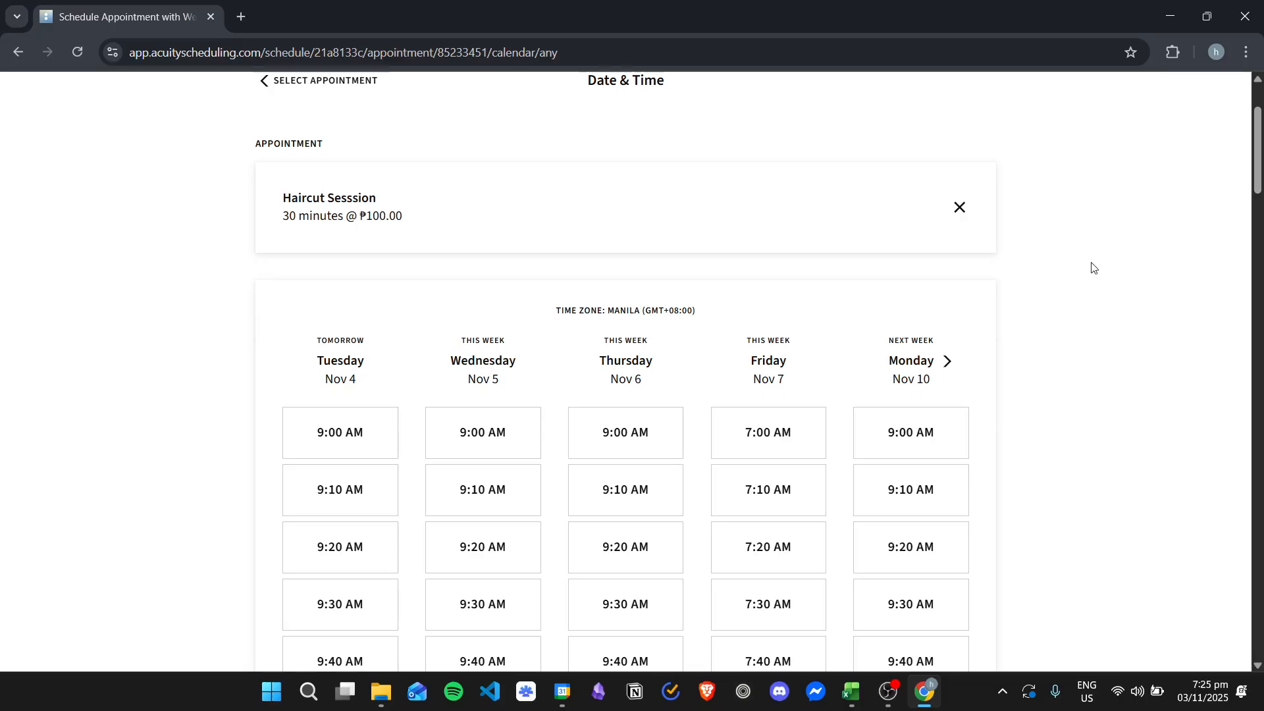
scroll(709, 167, "up", 1)
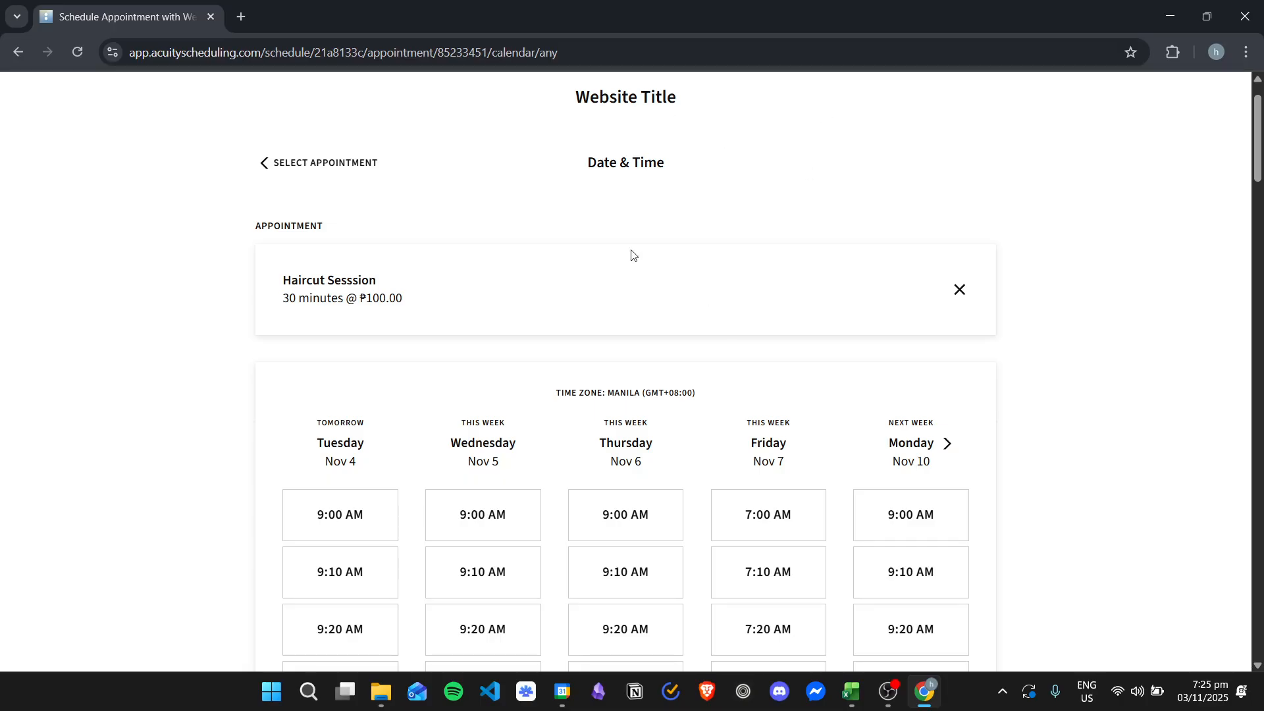
Leave the client's booking page and return to the calendar options in the scheduling page settings
left_click(317, 165)
left_click(20, 52)
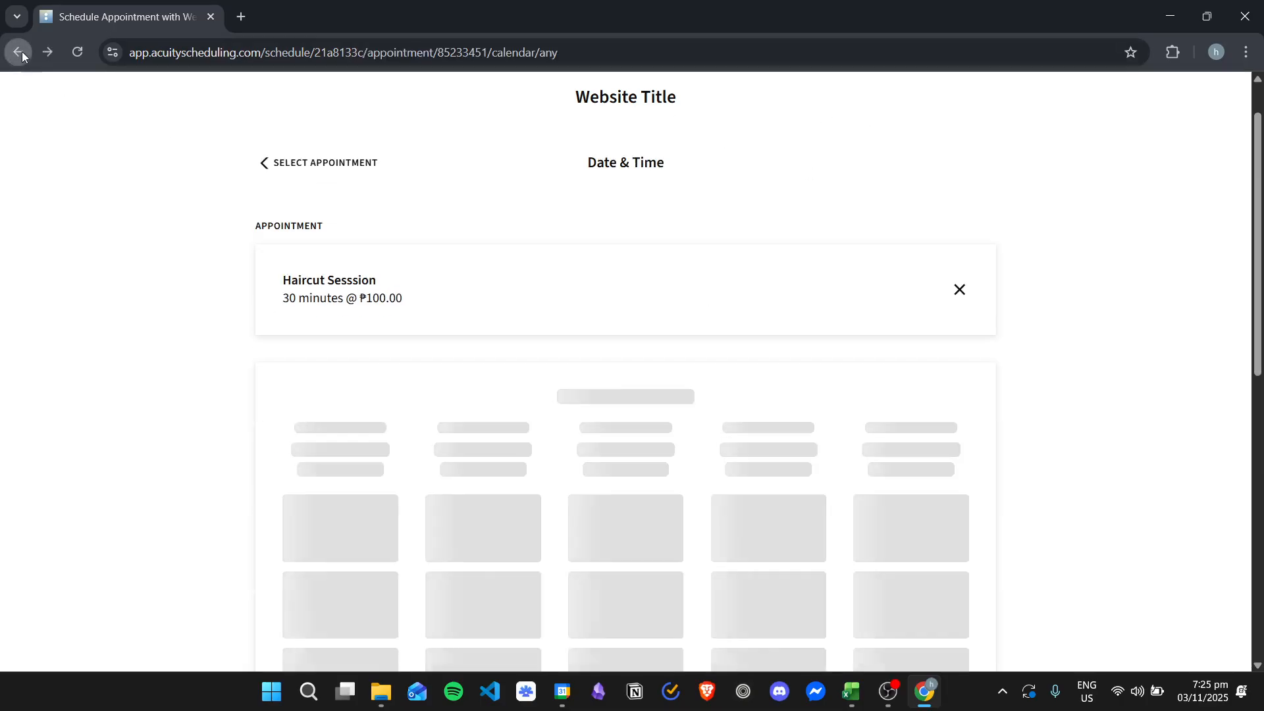
left_click(22, 51)
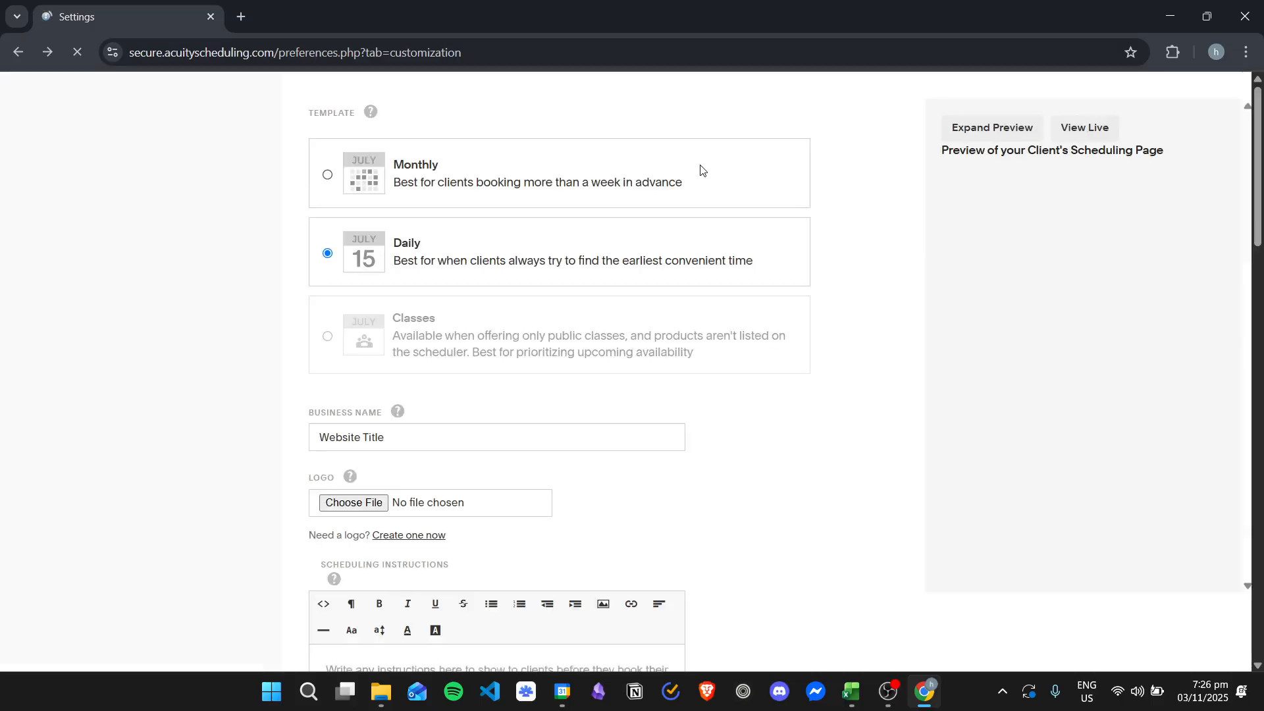
scroll(273, 263, "down", 5)
scroll(279, 281, "up", 5)
scroll(287, 252, "down", 1)
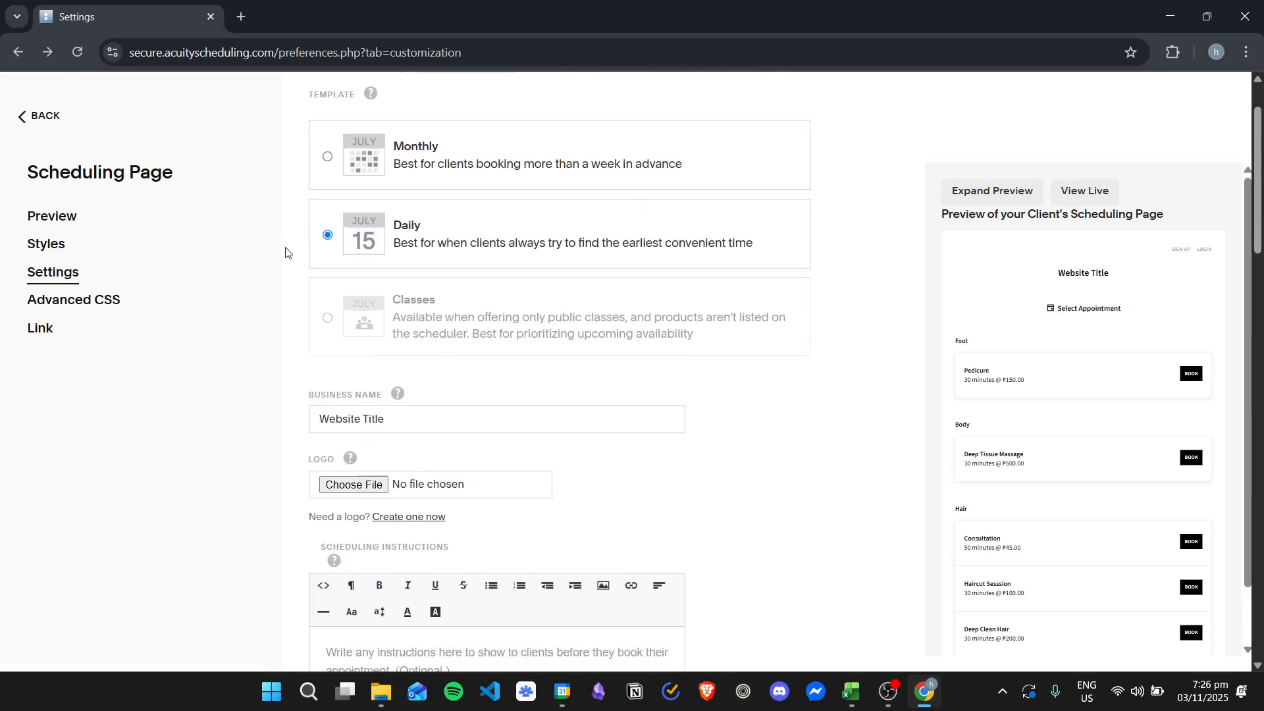
scroll(283, 251, "down", 12)
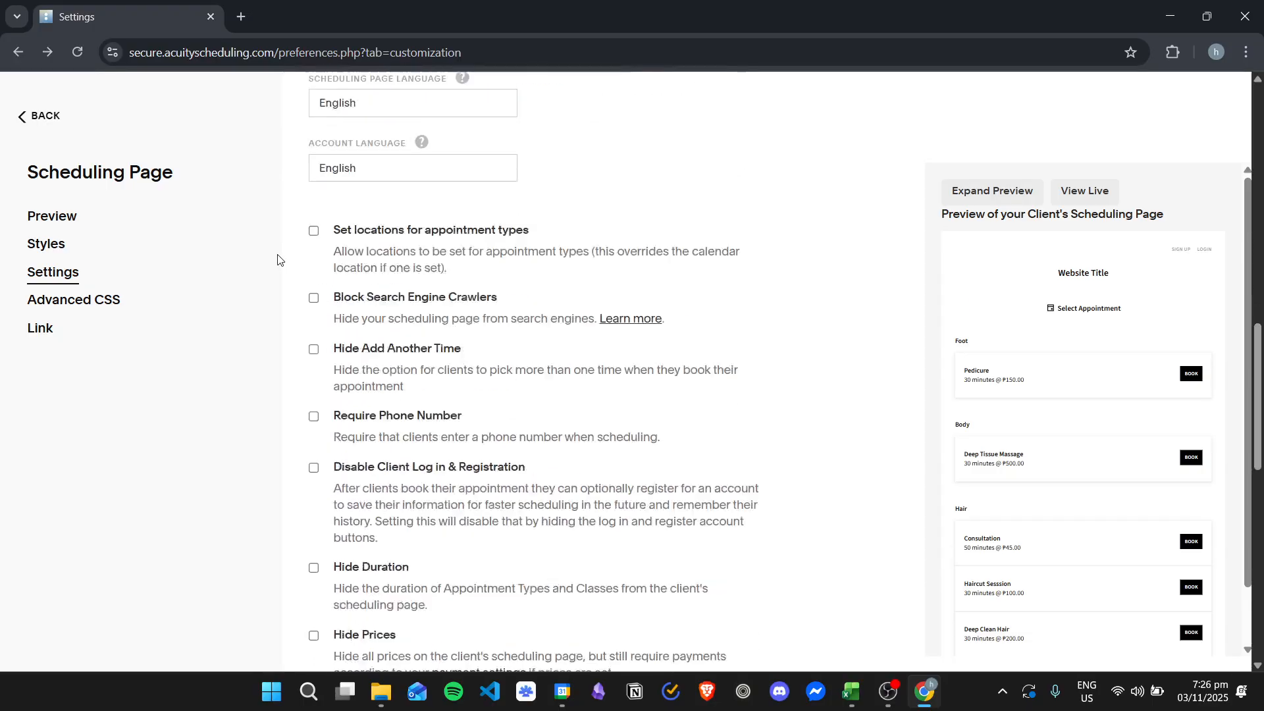
scroll(277, 259, "down", 6)
Open the live scheduling page in a separate browser tab and look over its bookable appointments
right_click(1080, 193)
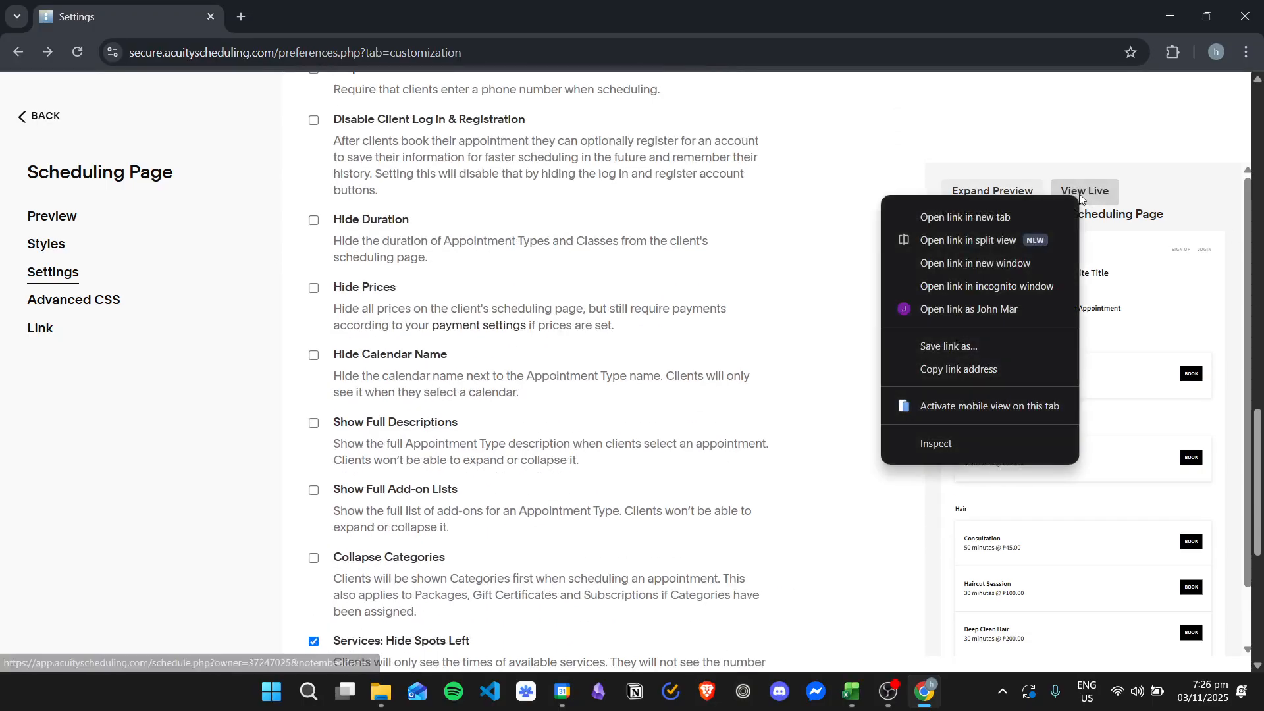
left_click(1007, 217)
left_click(316, 17)
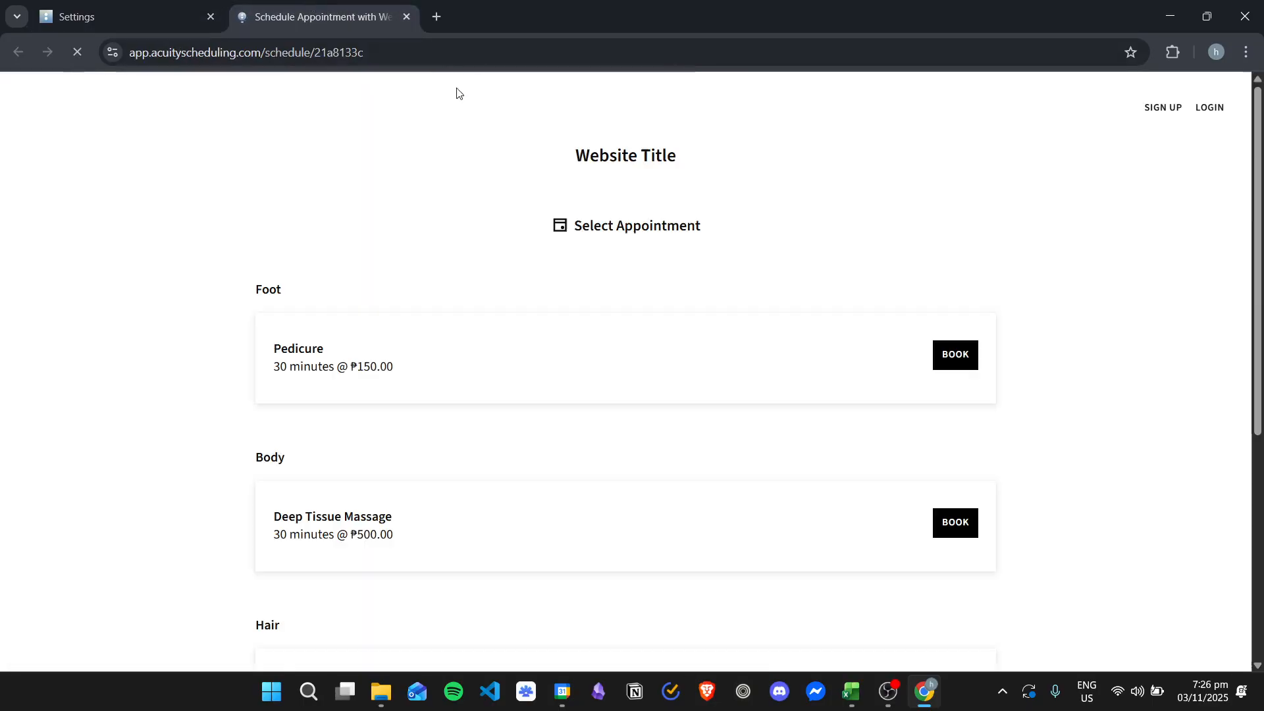
scroll(519, 234, "down", 3)
scroll(504, 255, "up", 3)
In the settings, disable pooled calendar availability and enable hiding the "any available" option from the calendar list
key("ctrl+shift+Tab")
scroll(250, 334, "down", 6)
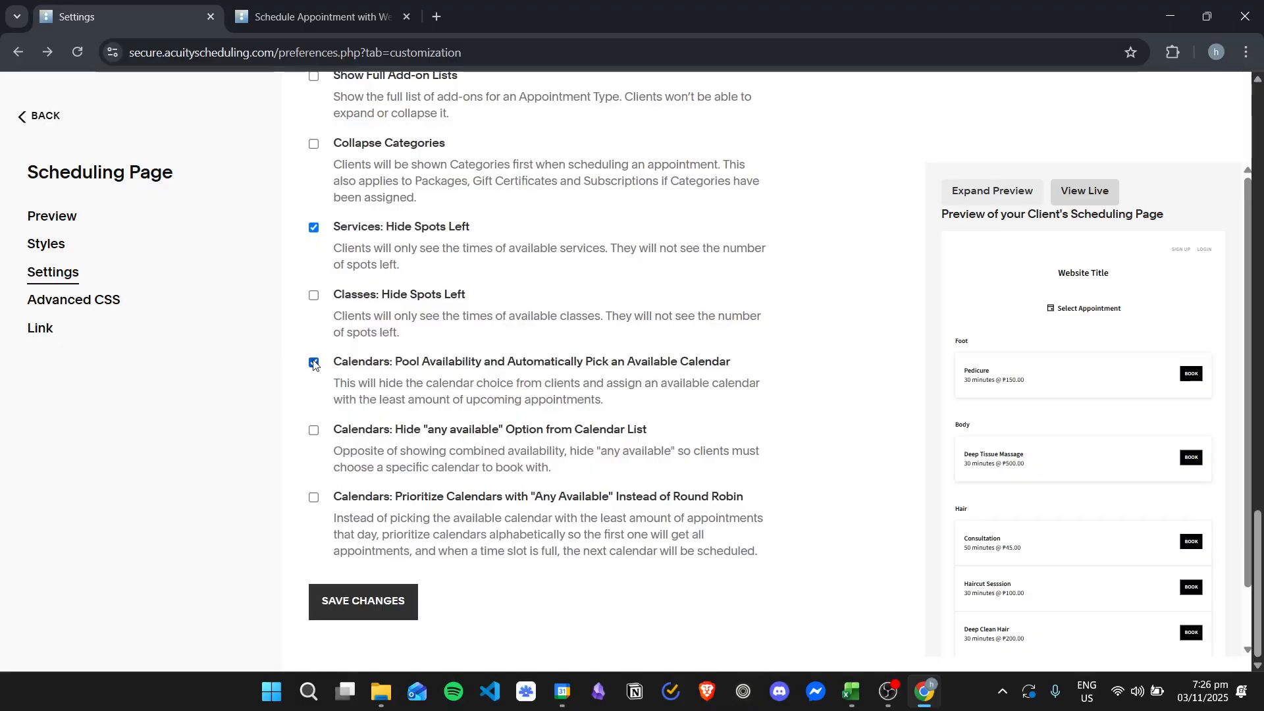
left_click(313, 362)
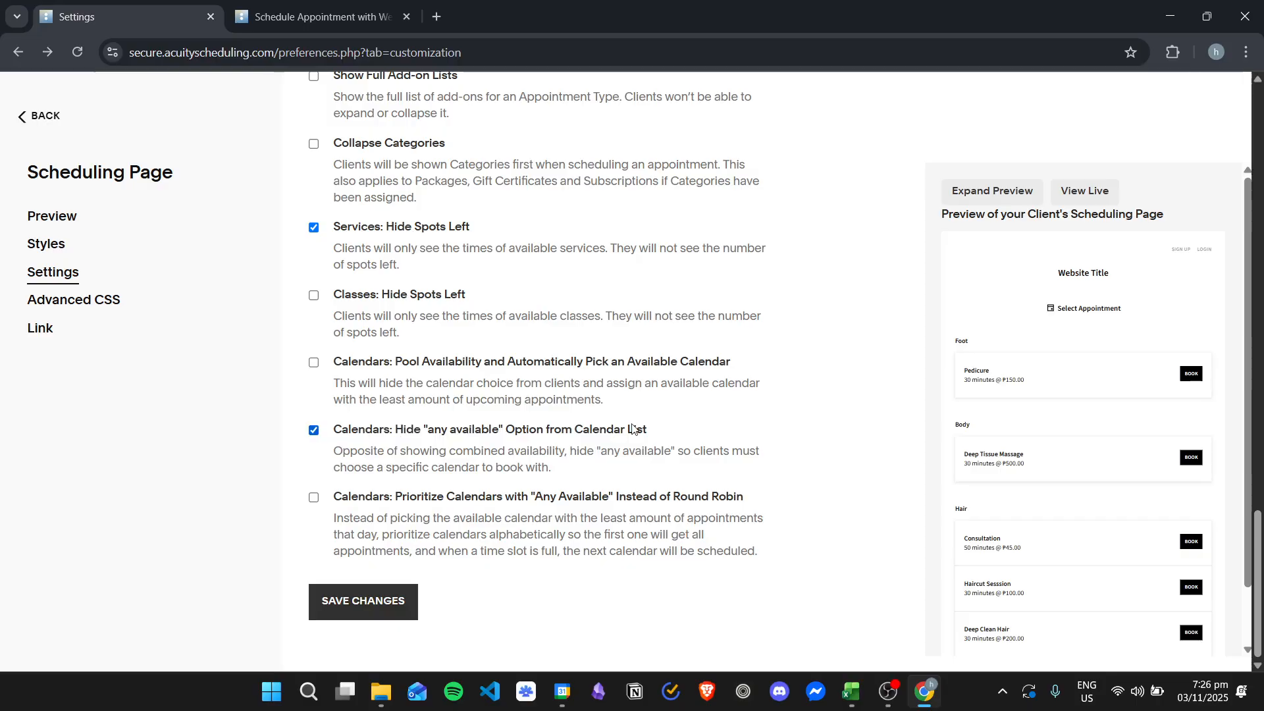
Start booking the Haircut Sesssion on the live scheduling page to check the calendar selection
left_click(309, 5)
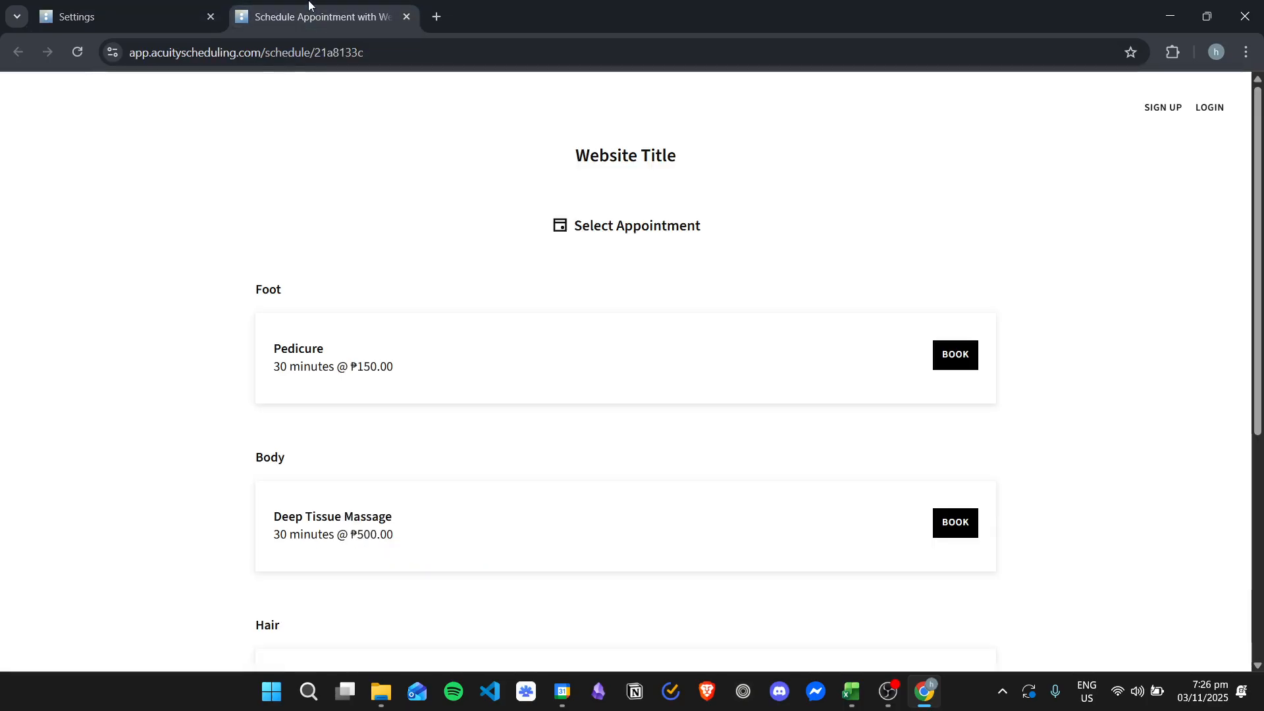
scroll(532, 316, "down", 5)
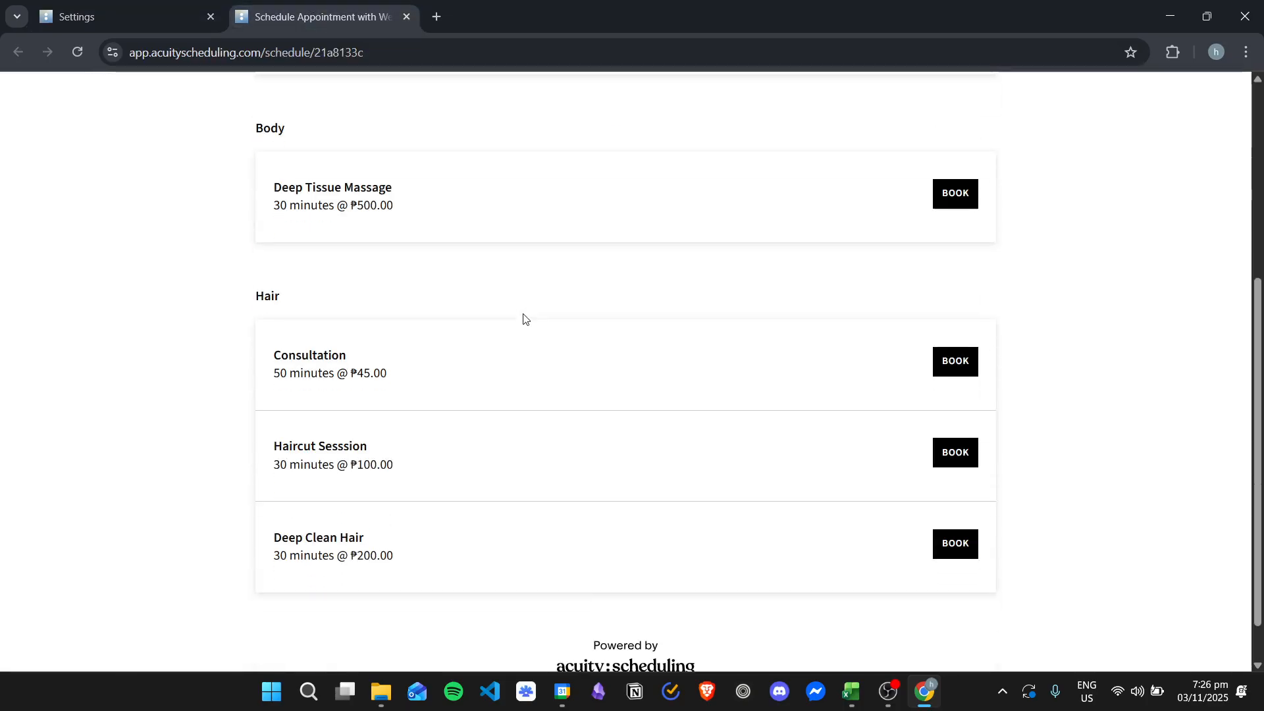
left_click(955, 460)
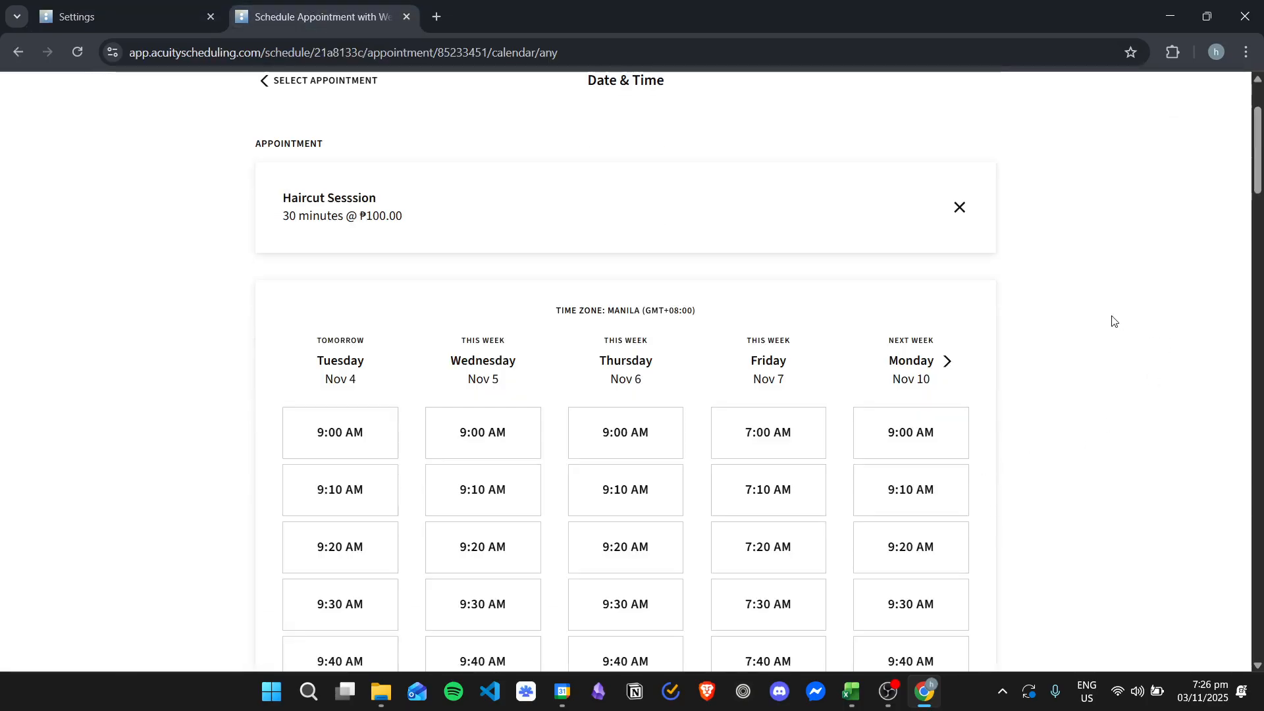
Save the calendar option changes in the settings and reload the client's Haircut Sesssion booking page
left_click(192, 7)
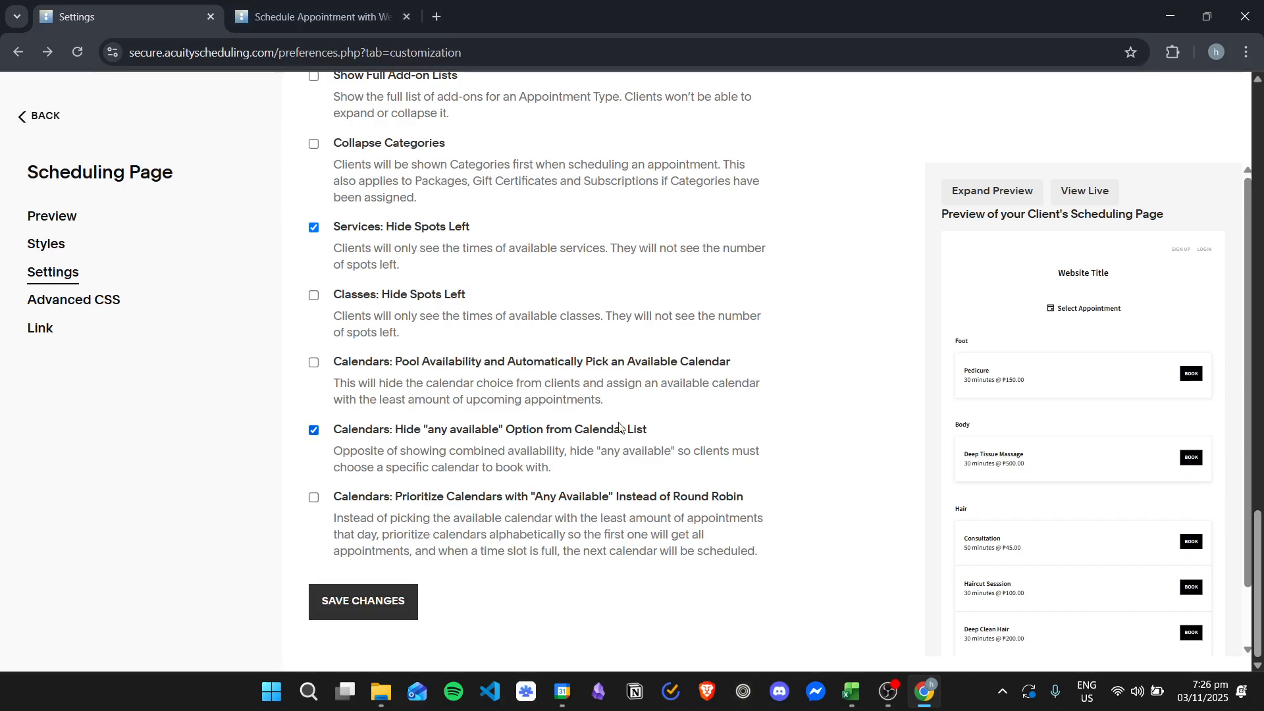
left_click(369, 601)
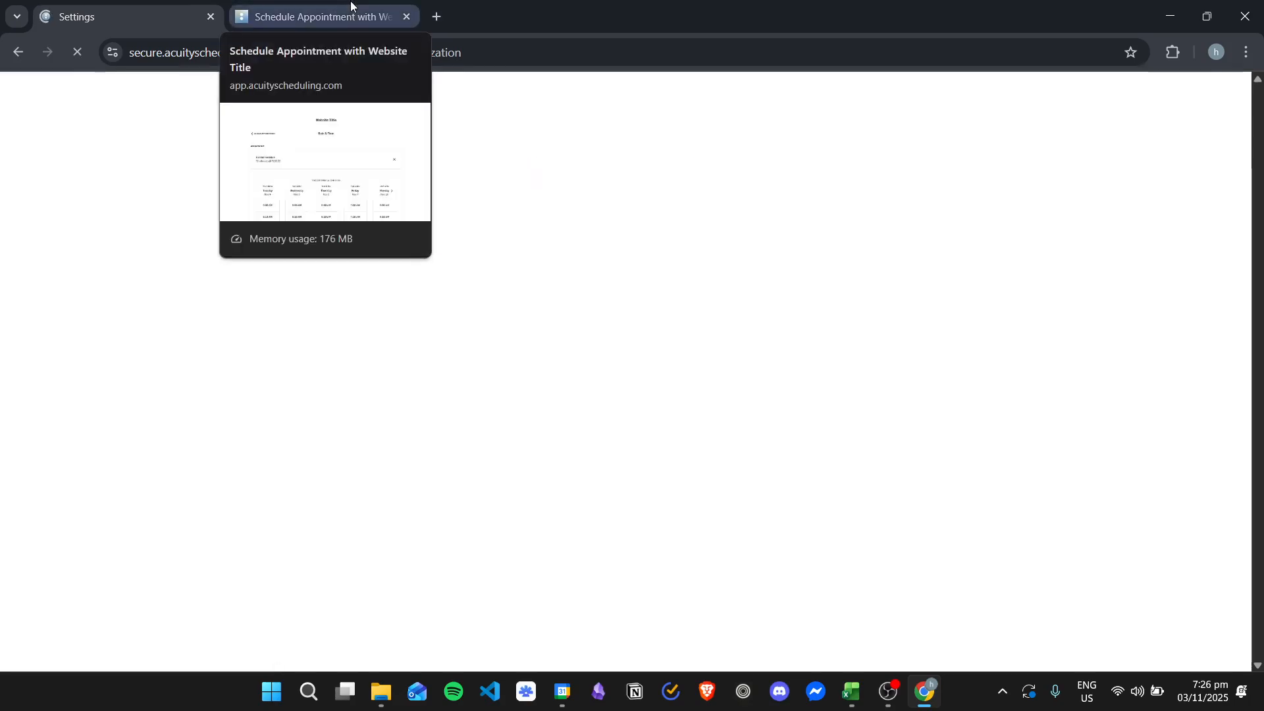
left_click(264, 19)
left_click(81, 52)
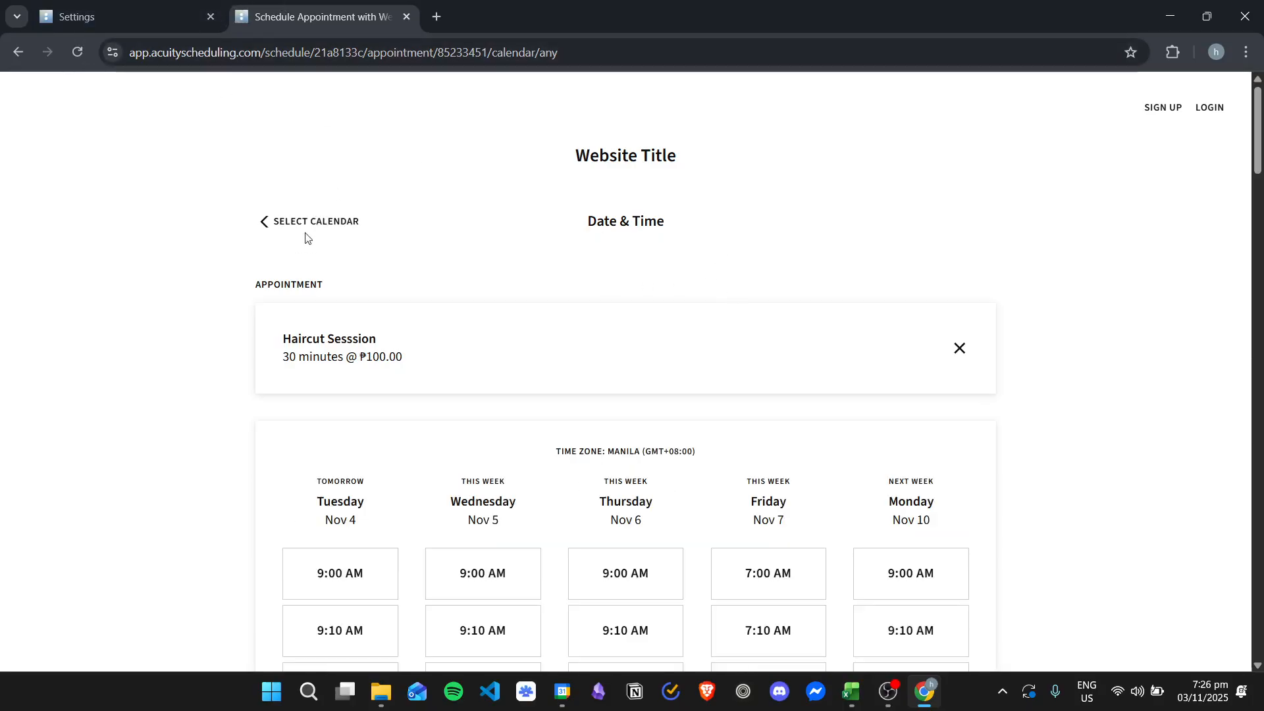
Go back to appointment selection, book the Haircut Sesssion again and review which calendars clients can select
left_click(322, 223)
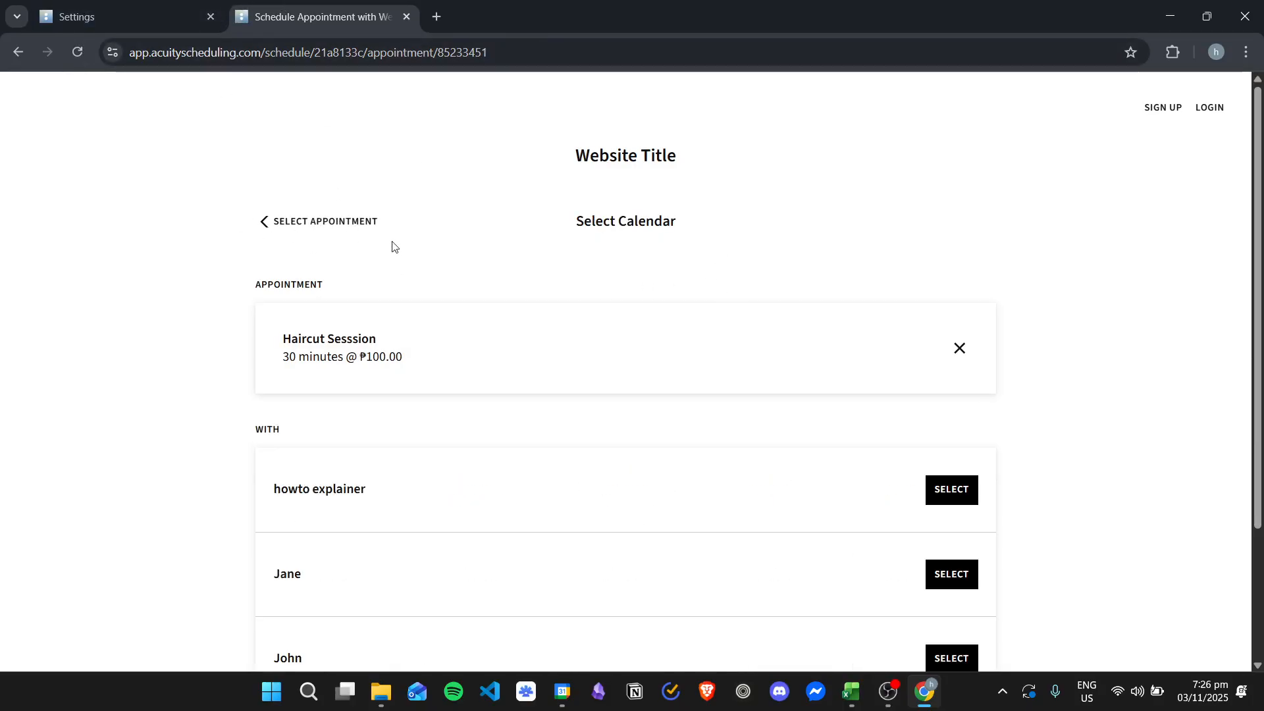
left_click(301, 222)
scroll(220, 301, "down", 3)
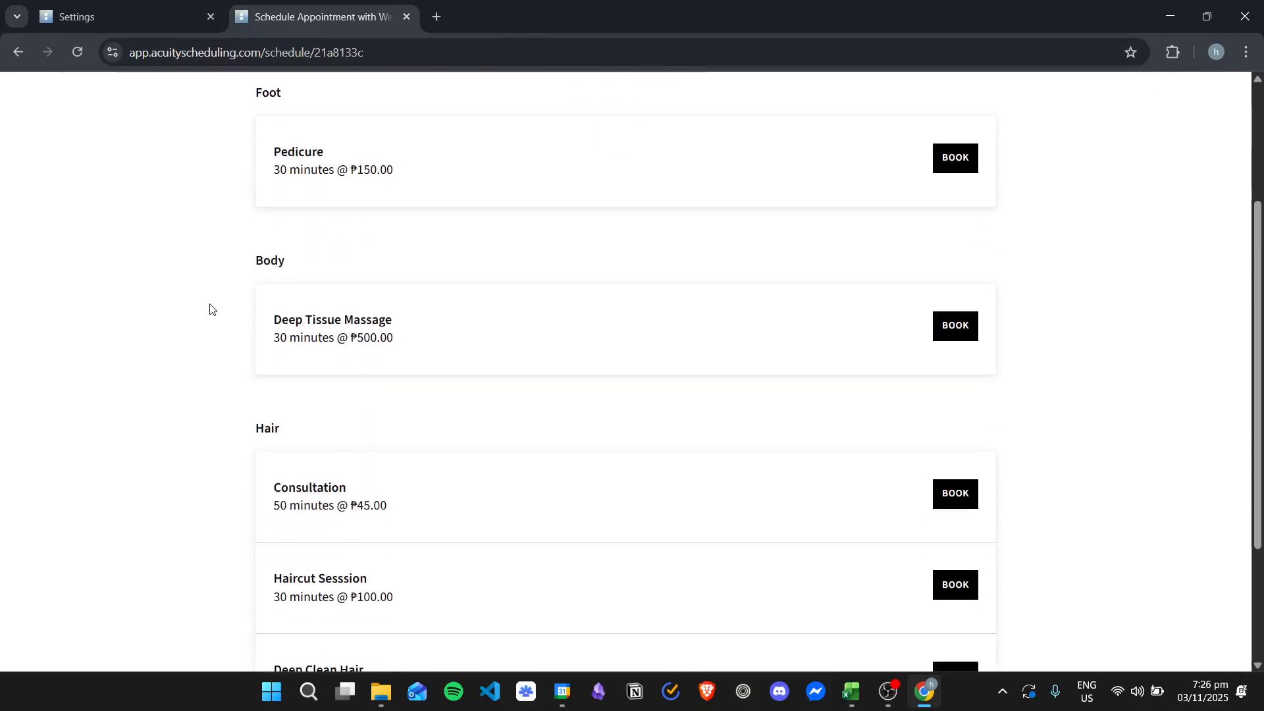
scroll(220, 301, "down", 2)
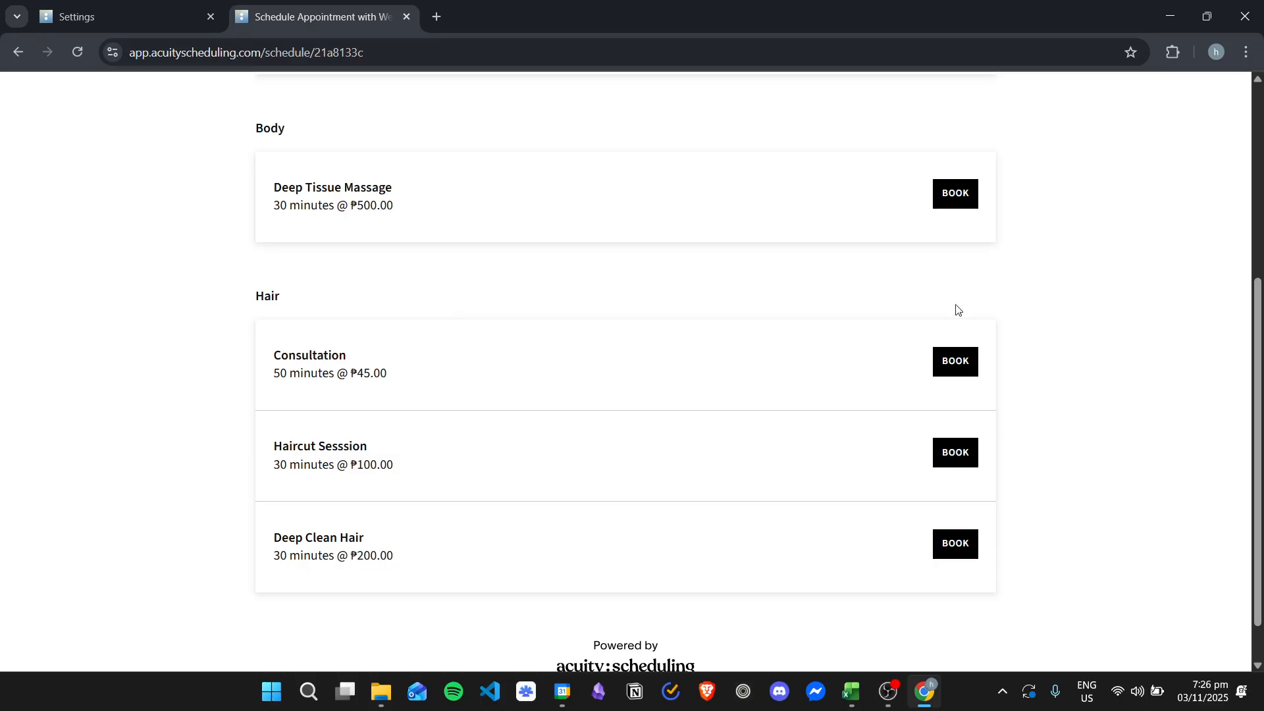
left_click(954, 452)
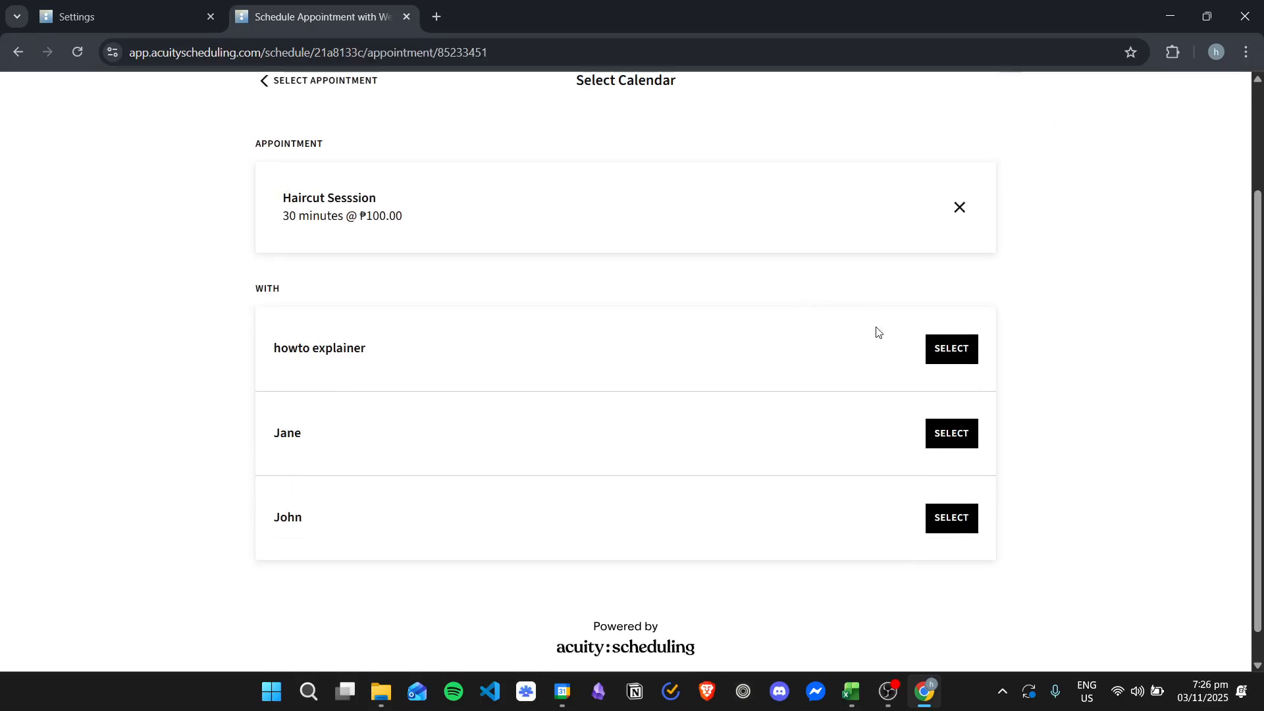
scroll(630, 485, "up", 1)
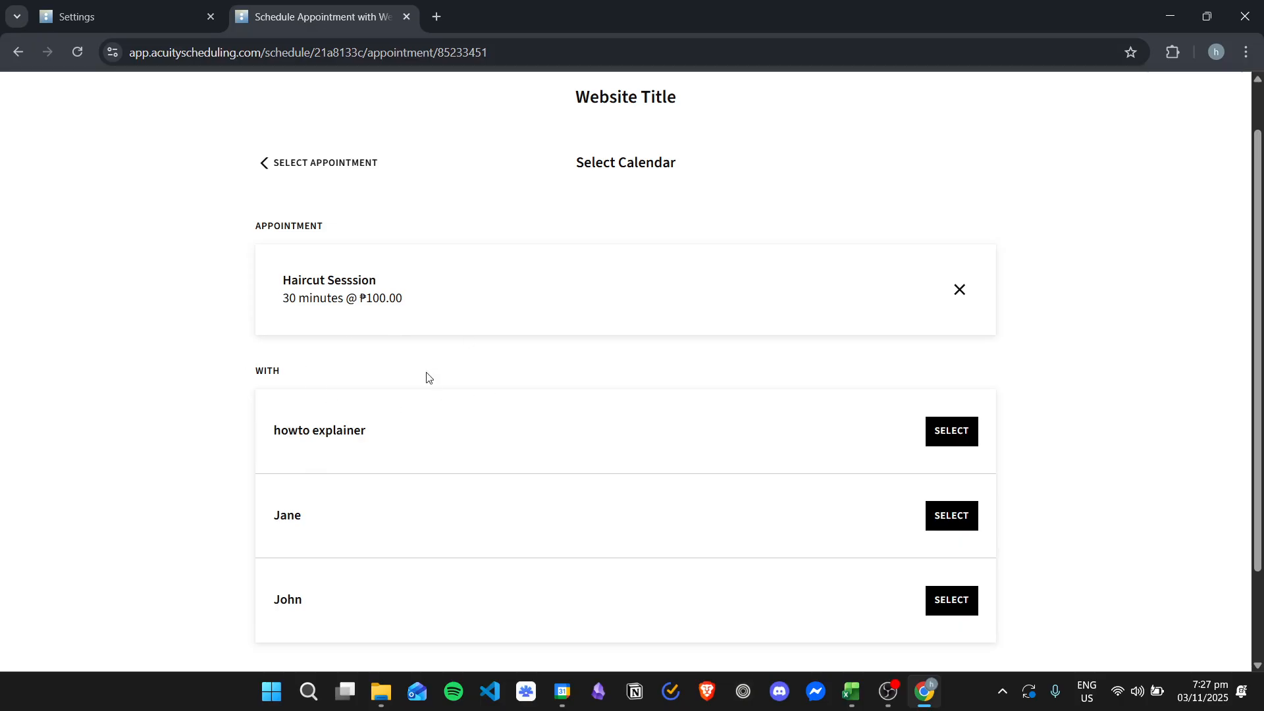
scroll(428, 377, "down", 1)
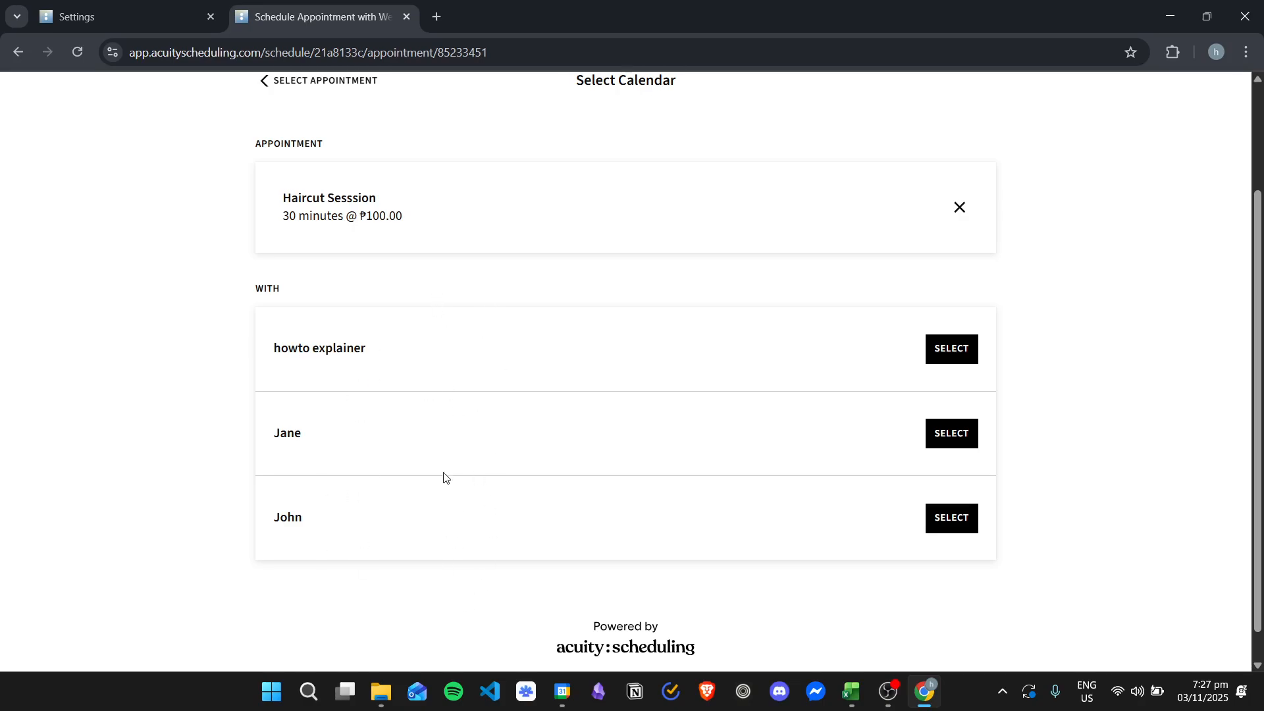
Disable hiding the "any available" option and enable prioritizing calendars with "Any Available" instead of round robin
left_click(81, 15)
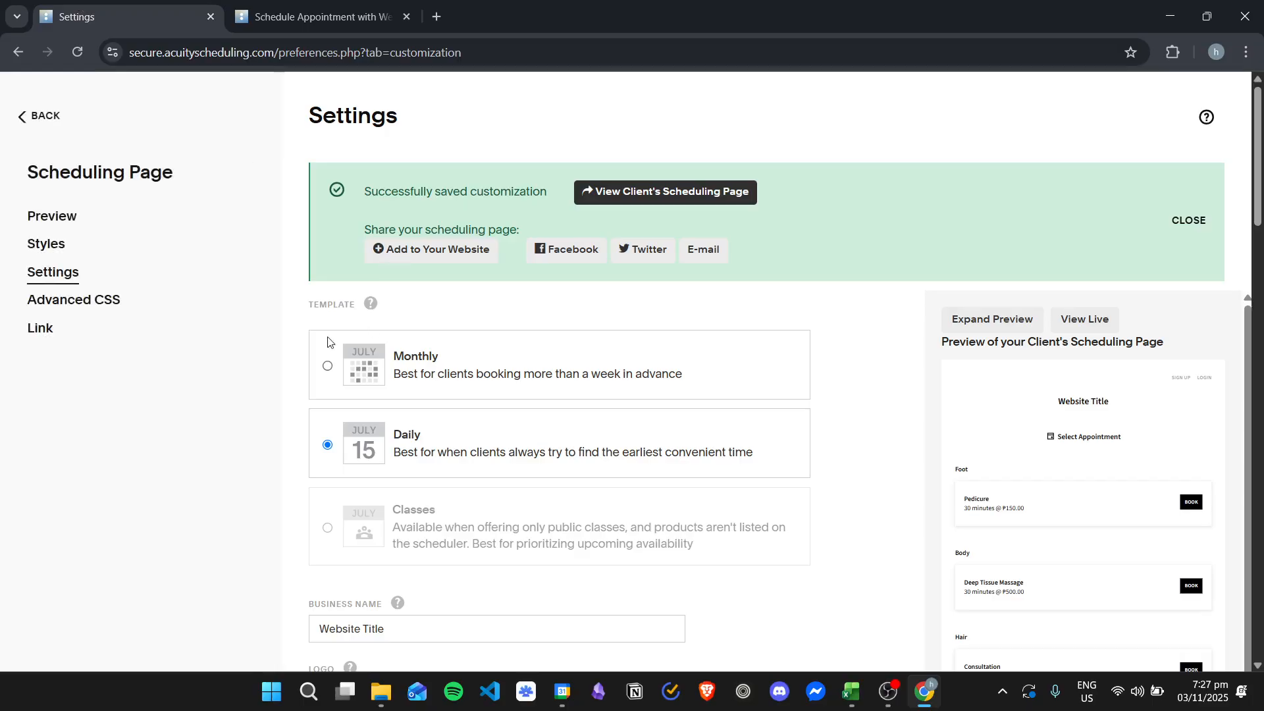
scroll(248, 286, "down", 15)
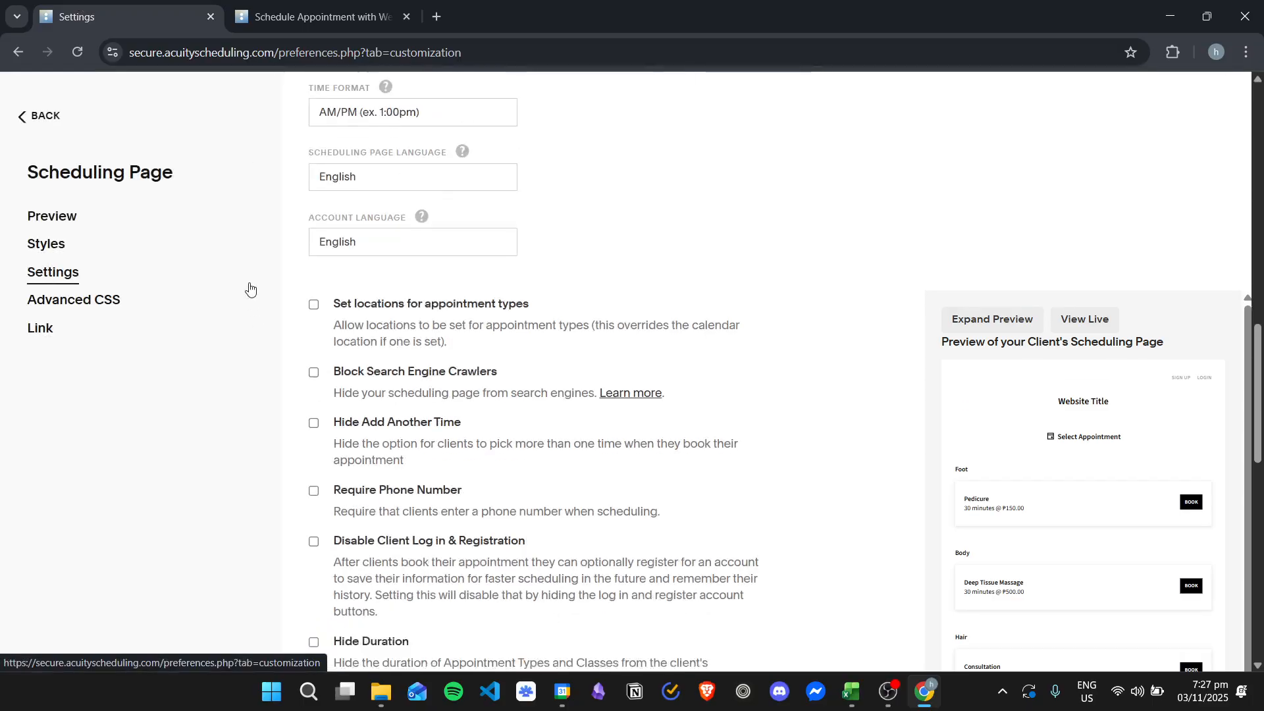
scroll(252, 288, "down", 3)
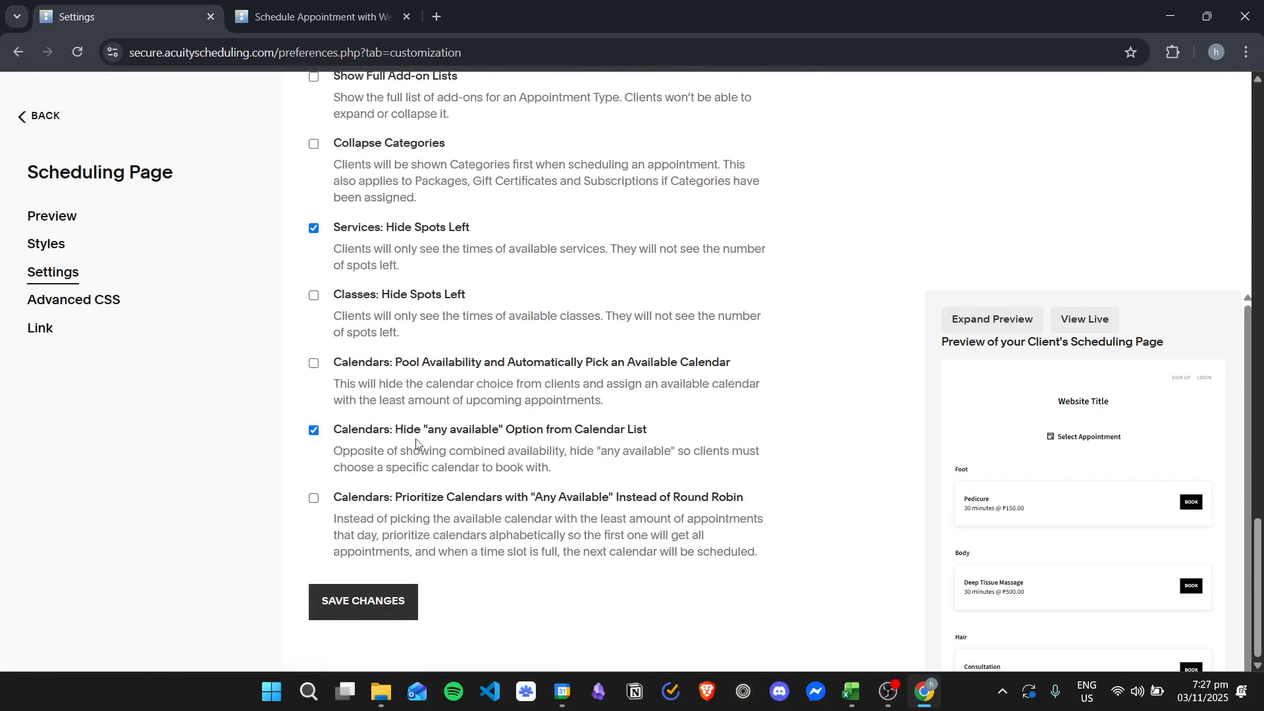
left_click(380, 438)
left_click(397, 498)
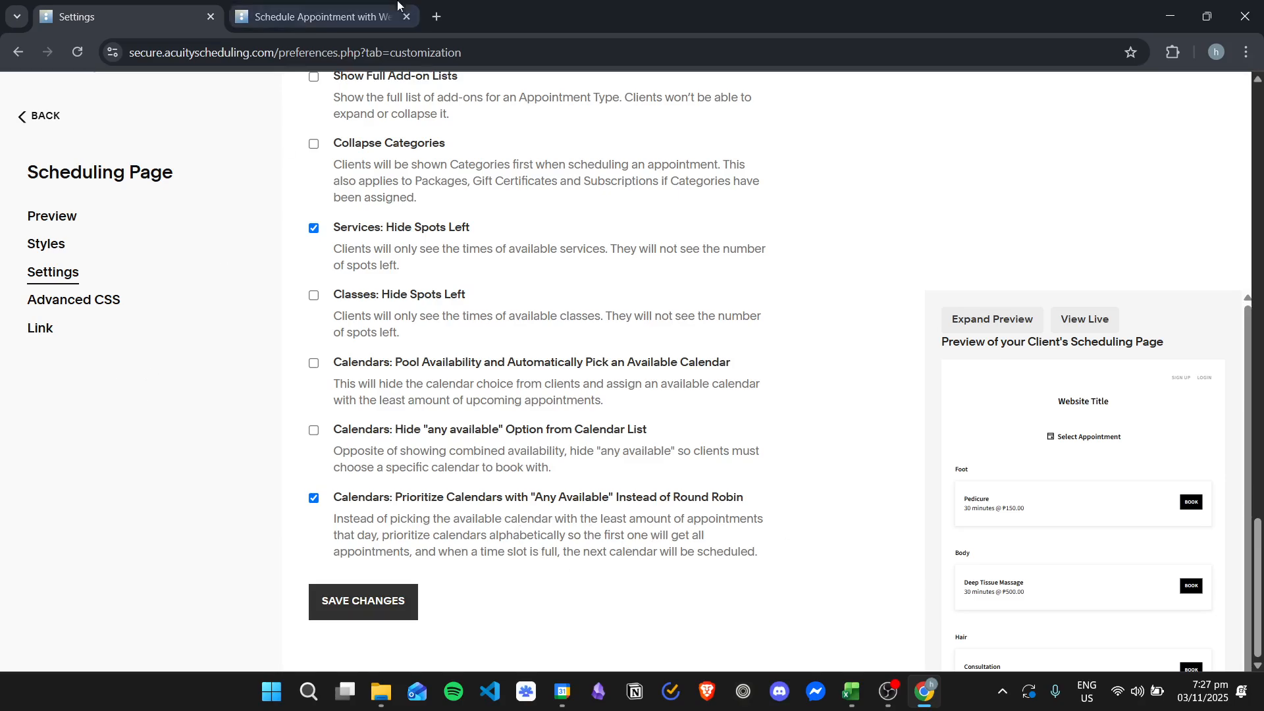
Compare the calendar list on the client's booking page with the calendar options in the settings
left_click(369, 11)
scroll(634, 355, "up", 2)
scroll(636, 356, "down", 2)
left_click(122, 5)
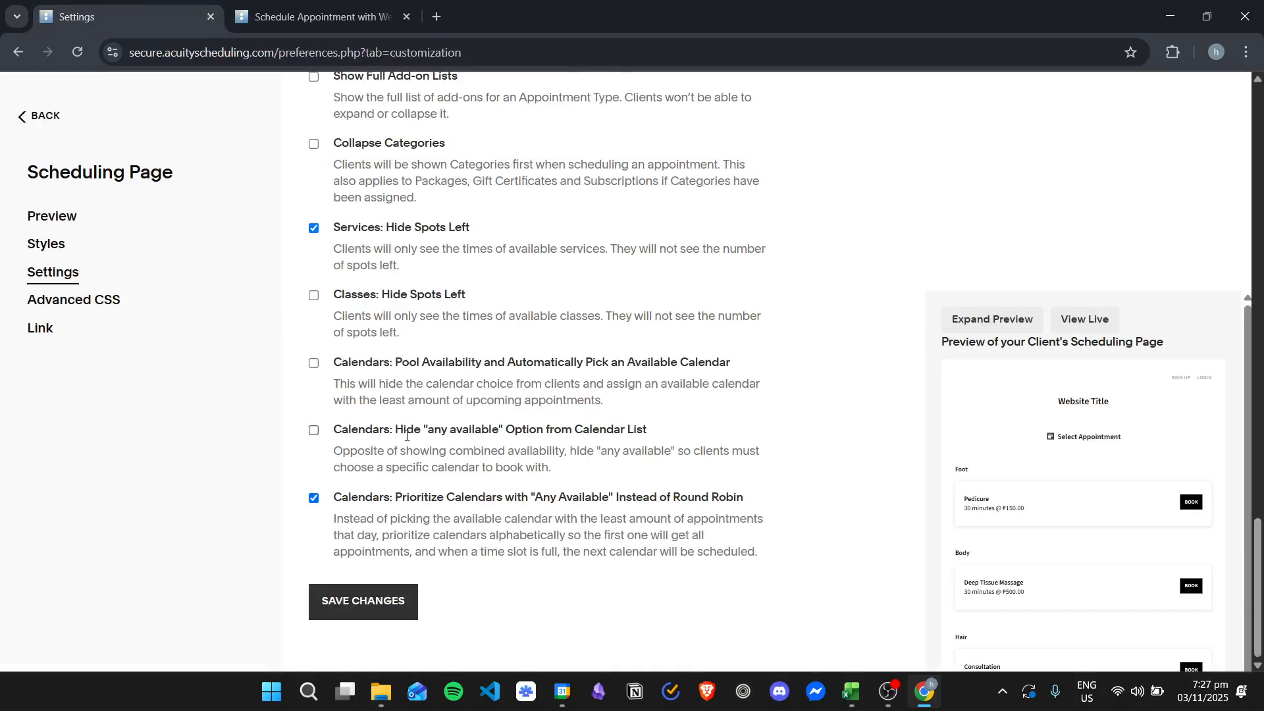
left_click(323, 10)
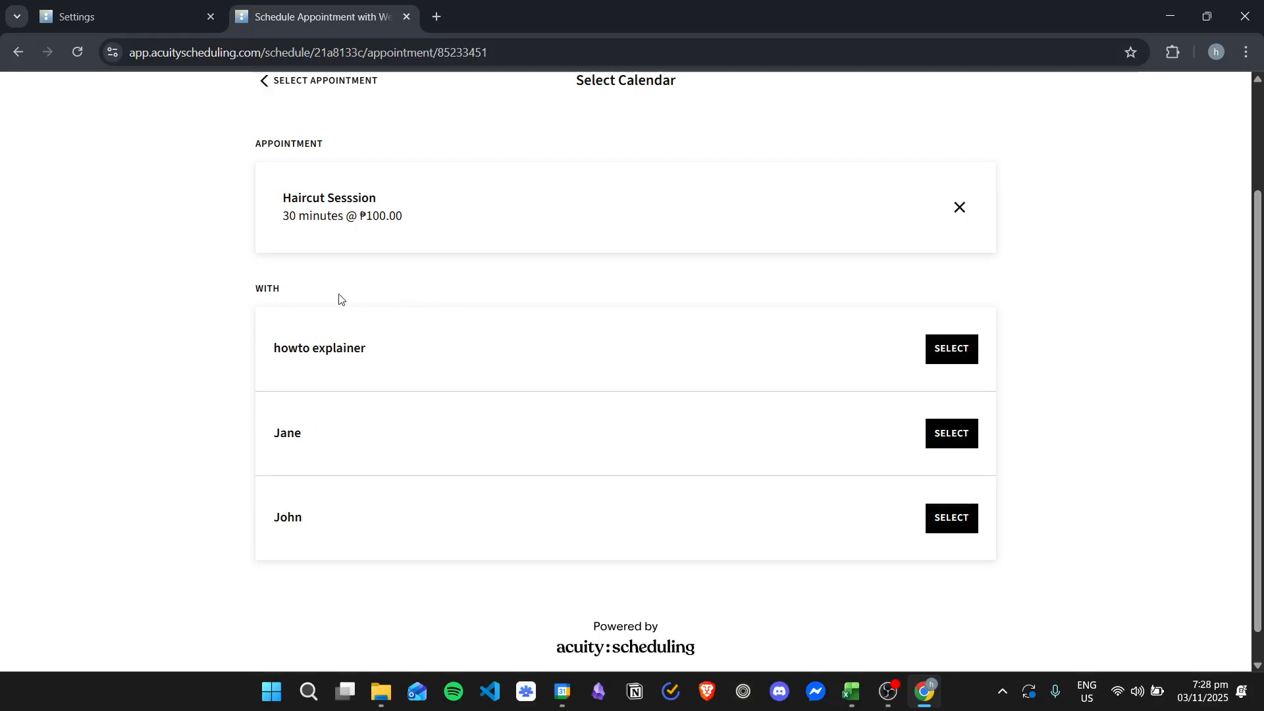
Save the calendar prioritization setting, then return the client's booking page to appointment selection and reload it
left_click(122, 16)
left_click(377, 602)
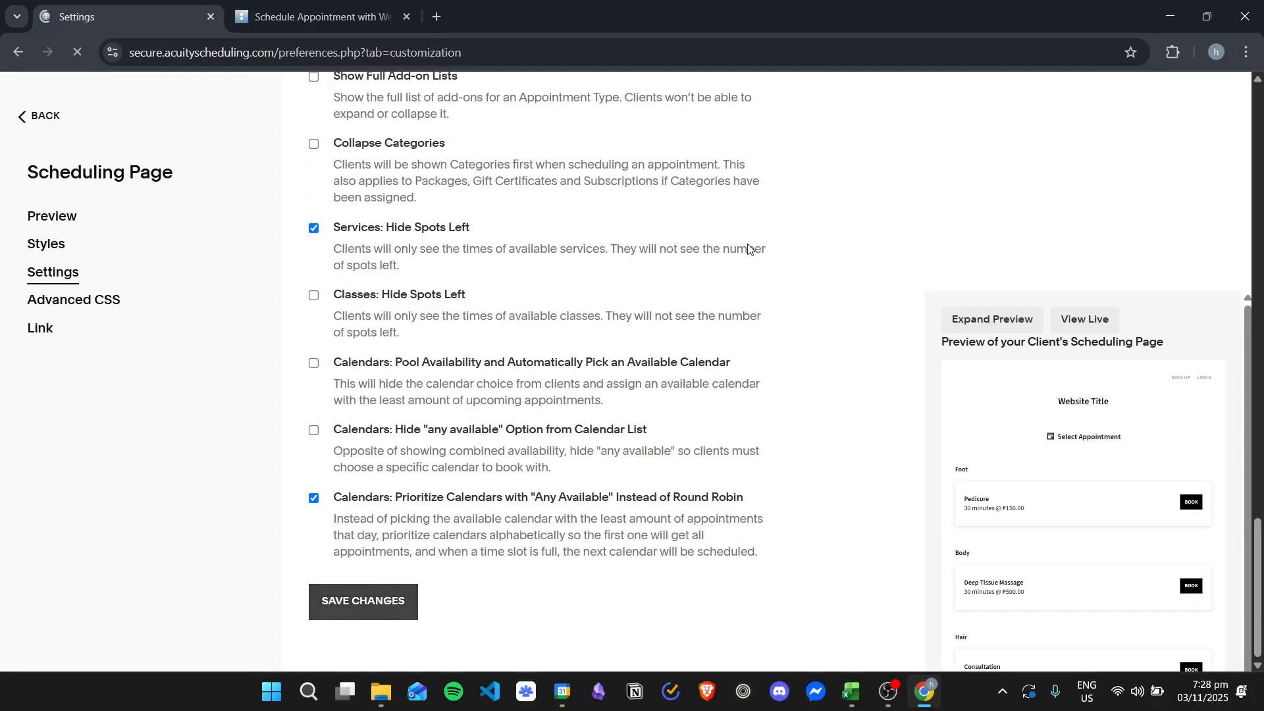
left_click(343, 5)
scroll(289, 155, "up", 3)
left_click(327, 219)
left_click(78, 52)
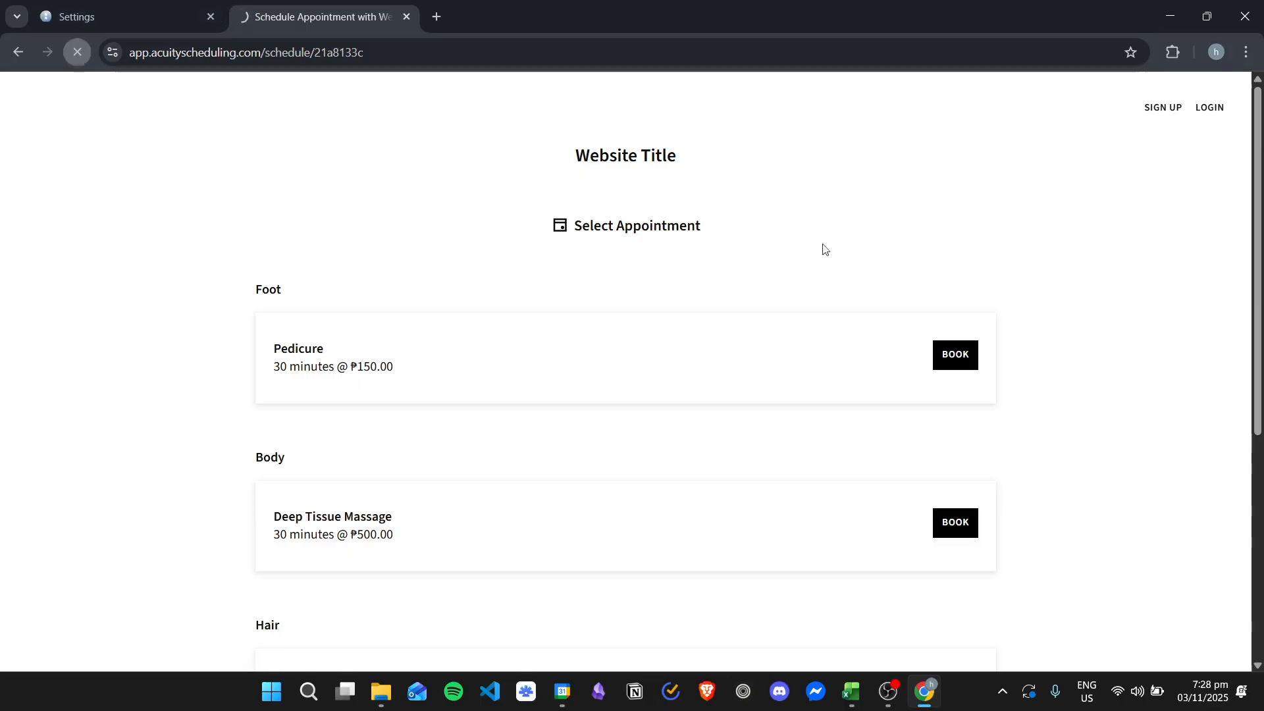
Book the Consultation appointment in the Hair category and review the calendars offered to clients
scroll(640, 220, "down", 5)
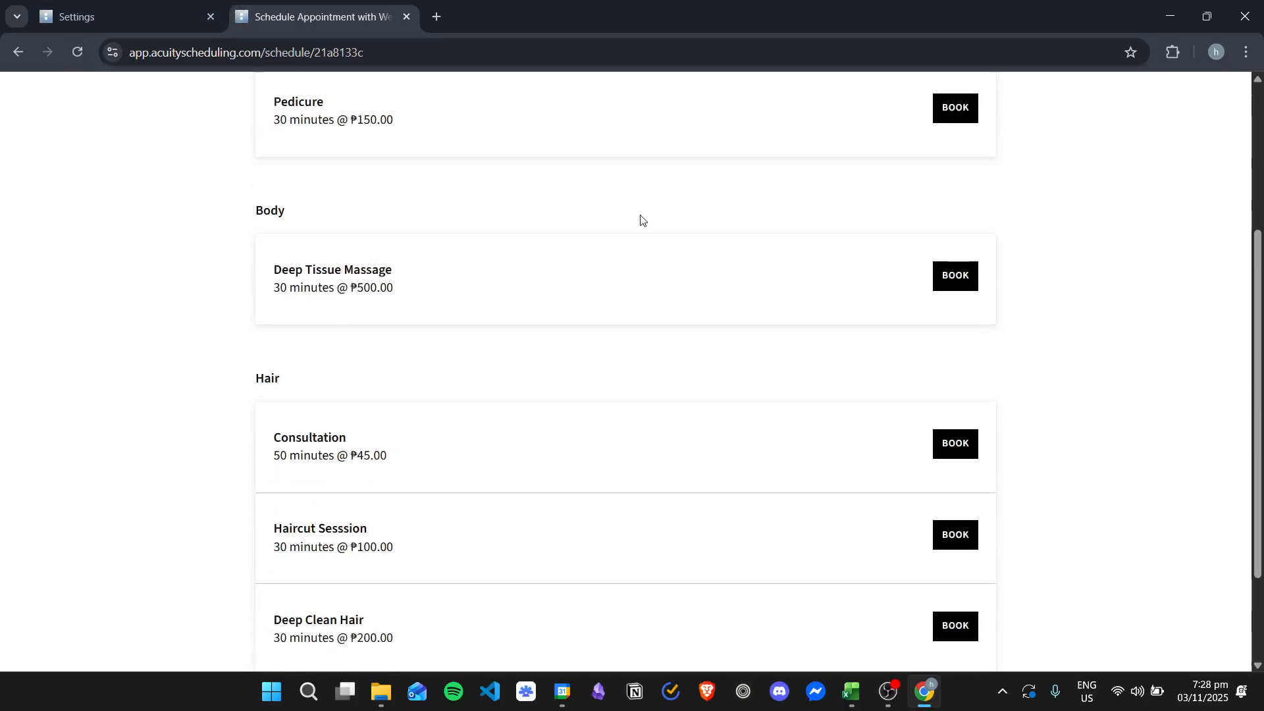
left_click(958, 367)
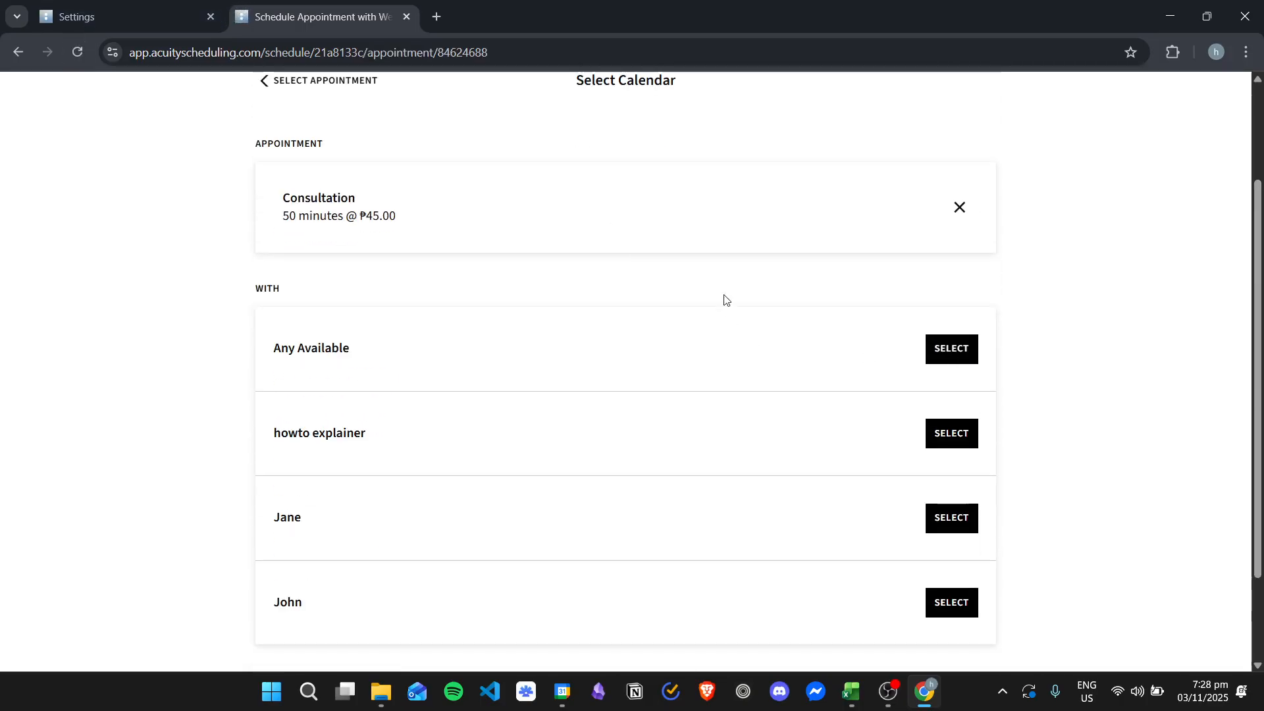
scroll(869, 316, "up", 3)
scroll(592, 277, "down", 3)
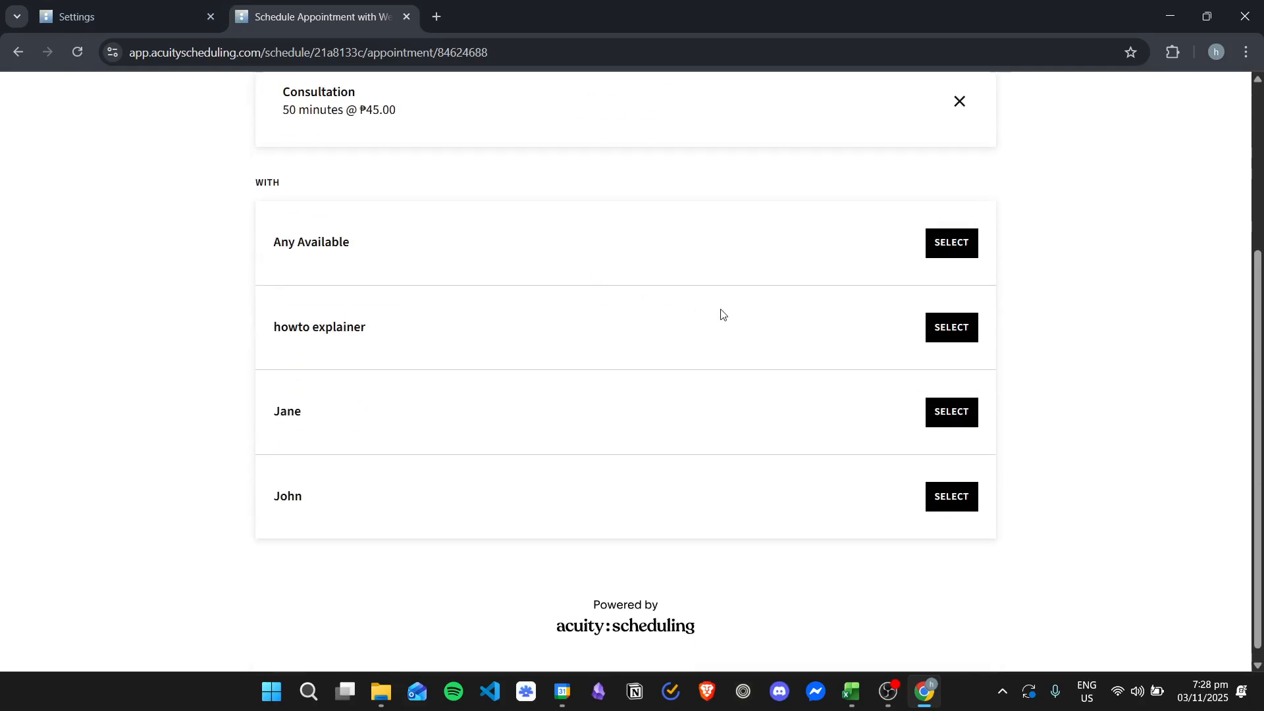
scroll(700, 329, "up", 1)
scroll(628, 291, "down", 1)
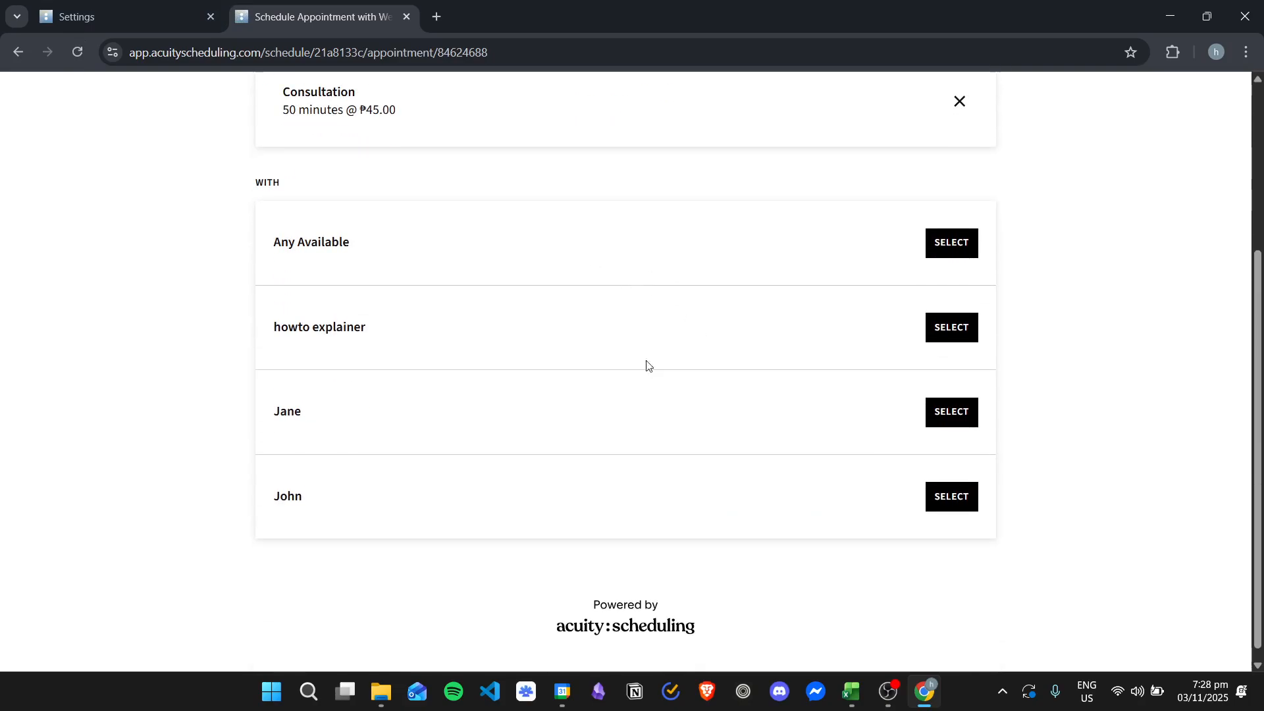
left_click(107, 15)
scroll(629, 423, "down", 5)
scroll(267, 307, "down", 15)
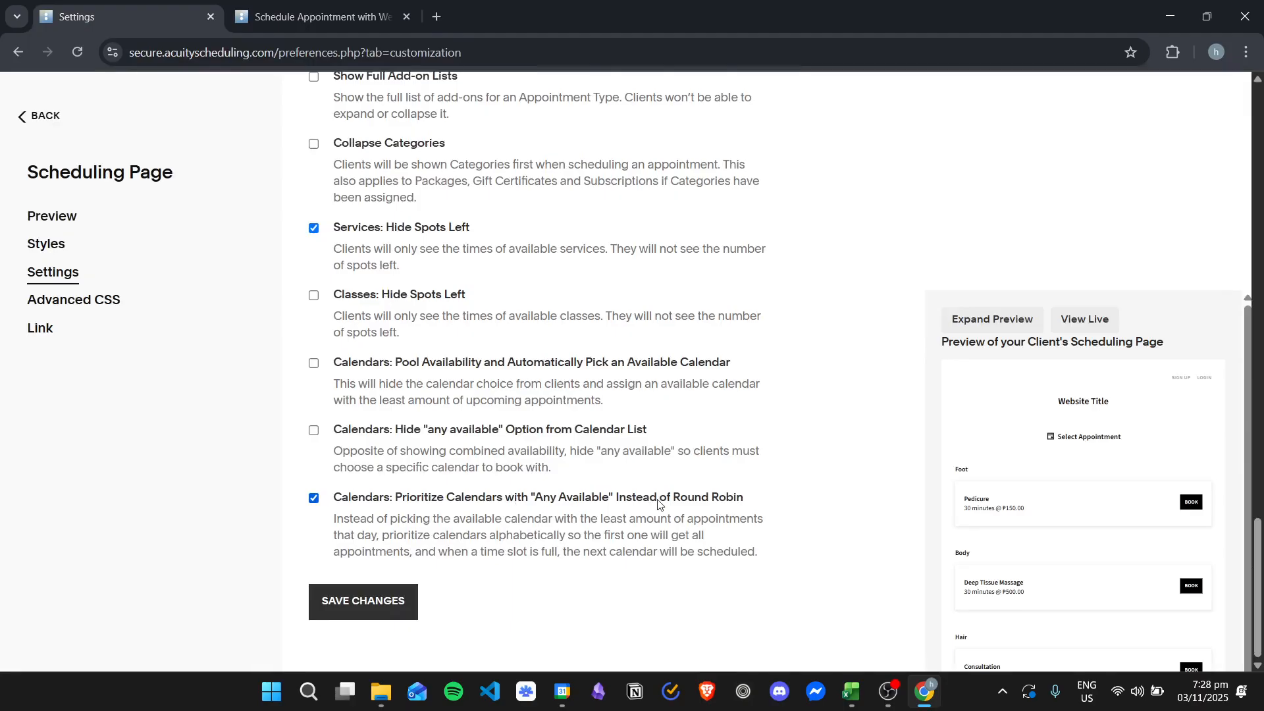
key("ctrl+Tab")
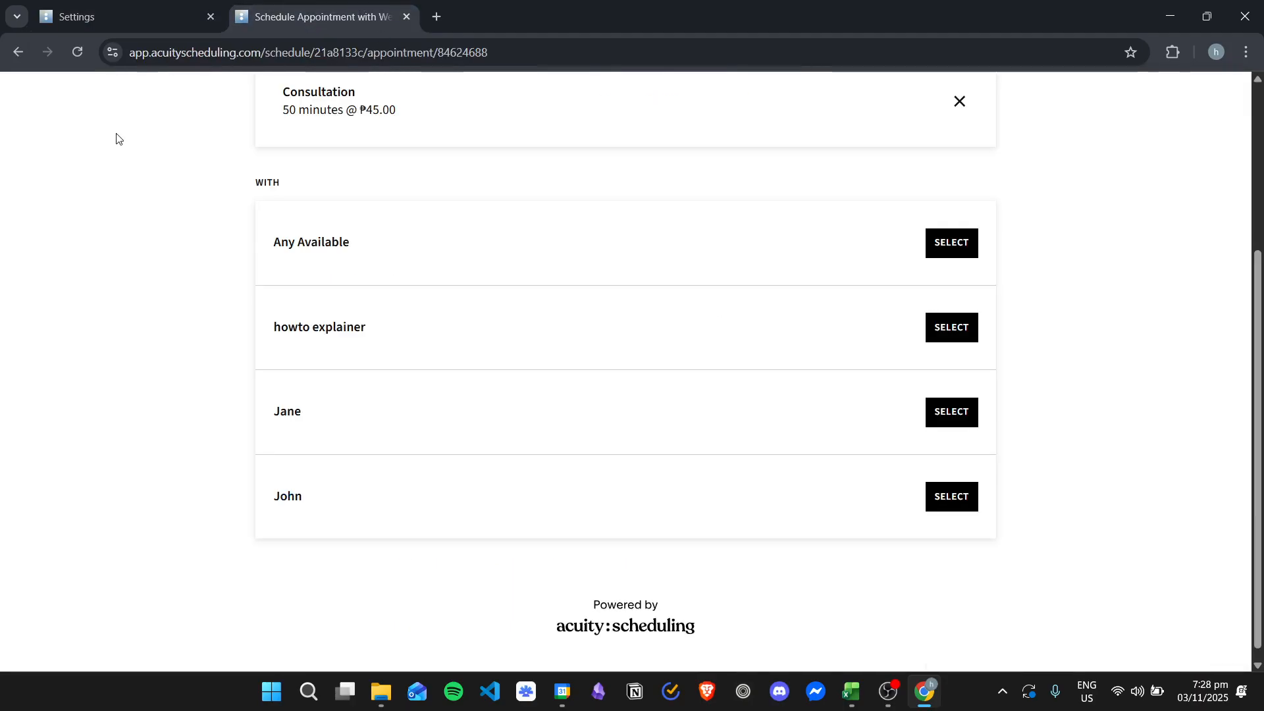
scroll(117, 138, "up", 3)
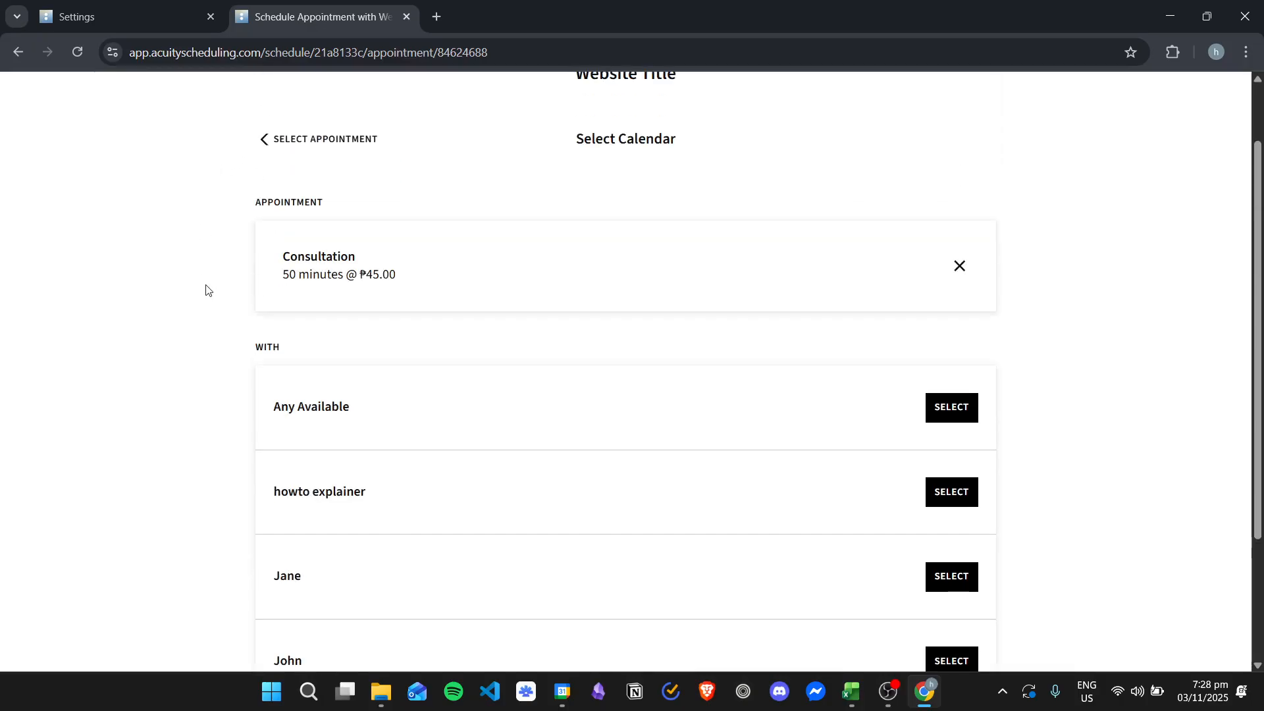
scroll(435, 447, "down", 1)
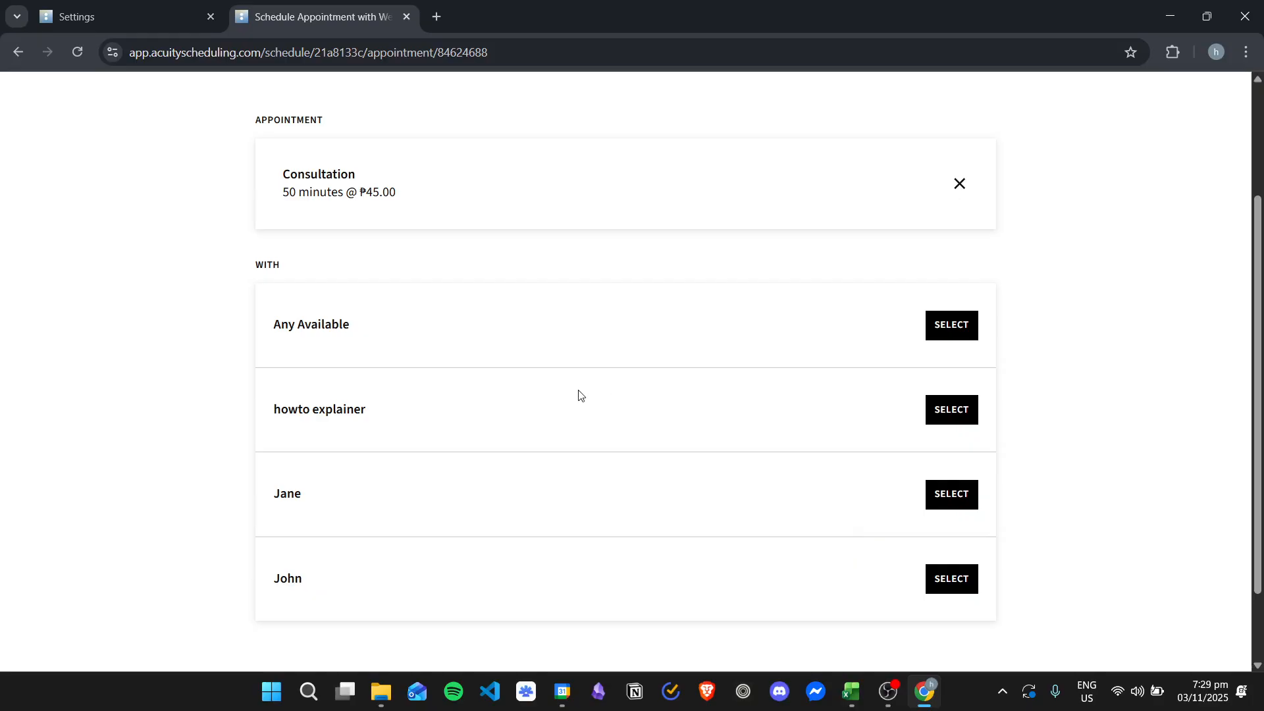
left_click(128, 12)
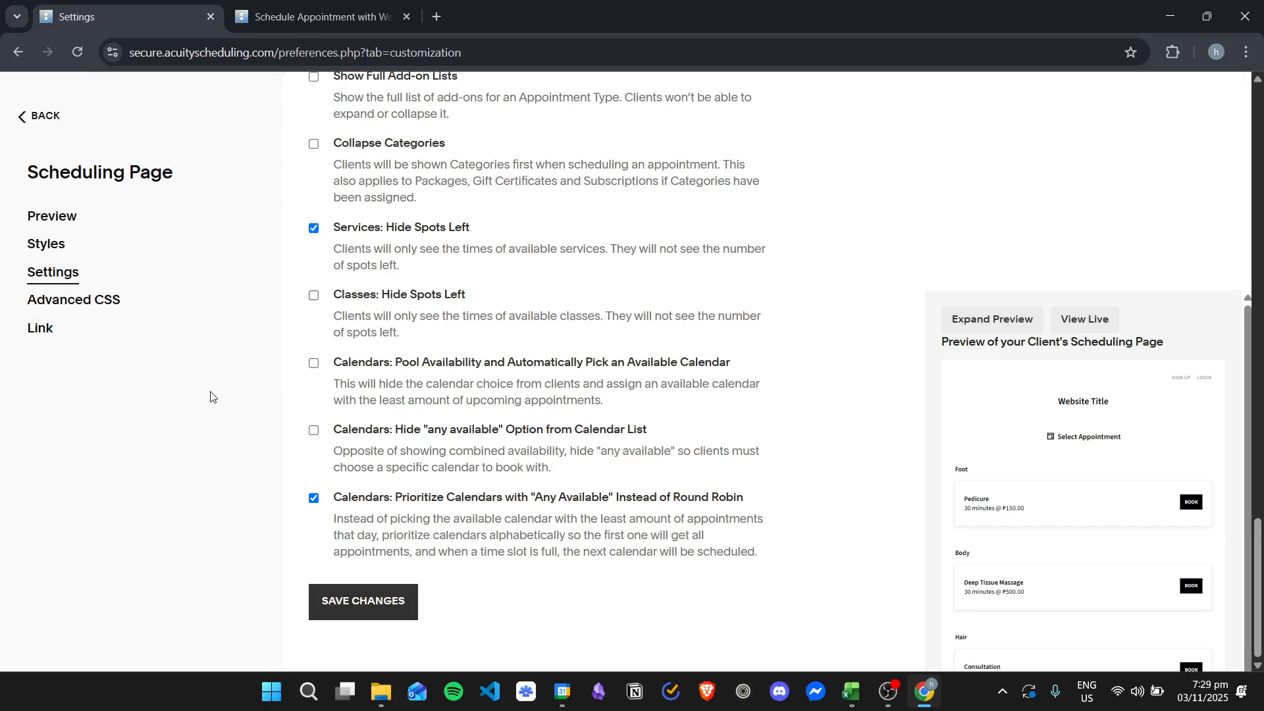